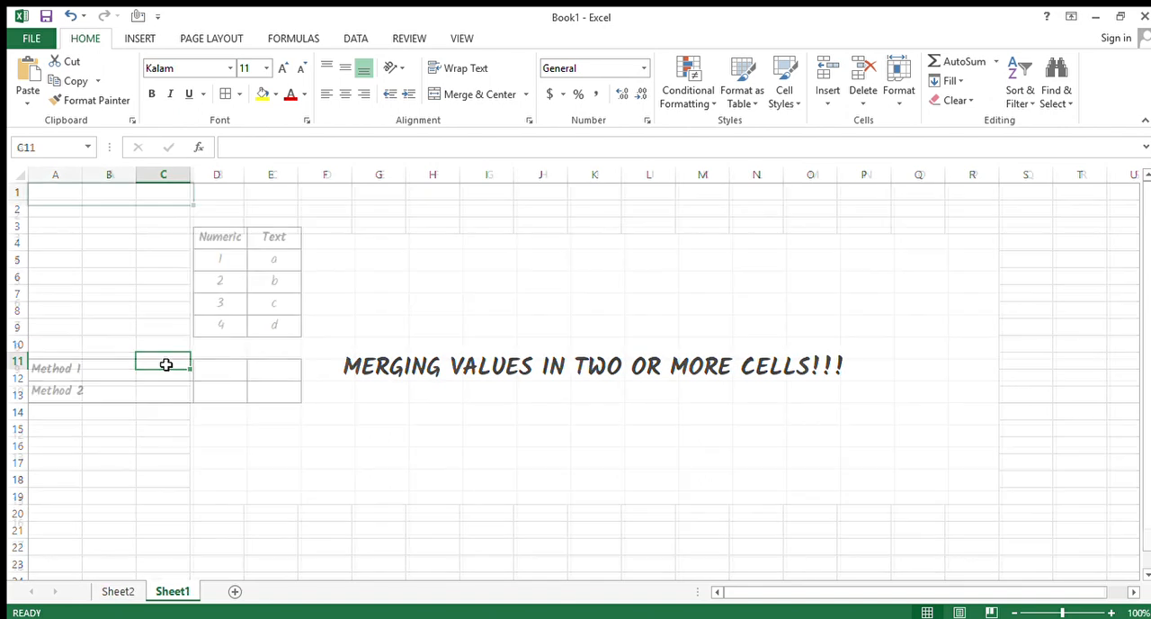
Examine the Numeric and Text source columns and the empty Method 1 and Method 2 rows.
{"action": "key", "text": "Right"}
{"action": "key", "text": "Down"}
{"action": "key", "text": "Down"}
{"action": "key", "text": "Down"}
{"action": "key", "text": "Down"}
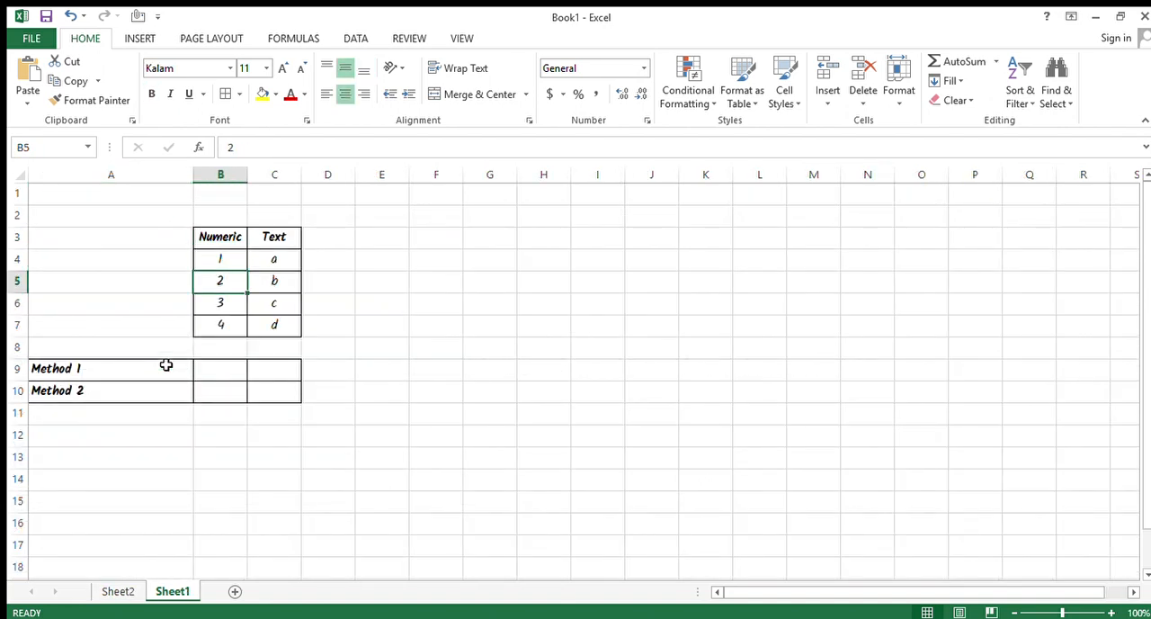
{"action": "key", "text": "Up"}
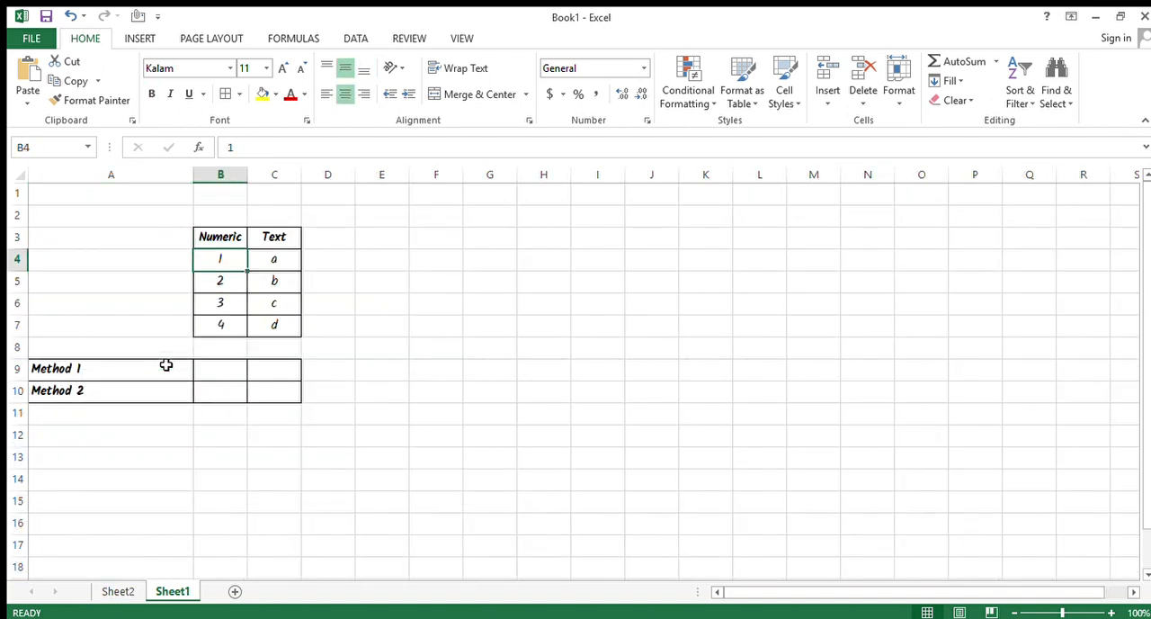
{"action": "key", "text": "shift+Down"}
{"action": "key", "text": "shift+Down"}
{"action": "key", "text": "shift+Down"}
{"action": "key", "text": "Right"}
{"action": "key", "text": "shift+Down"}
{"action": "key", "text": "shift+Down"}
{"action": "key", "text": "shift+Down"}
{"action": "key", "text": "Left"}
{"action": "key", "text": "Left"}
{"action": "key", "text": "Down"}
{"action": "key", "text": "Down"}
{"action": "key", "text": "Down"}
{"action": "key", "text": "Down"}
{"action": "key", "text": "Down"}
{"action": "key", "text": "Down"}
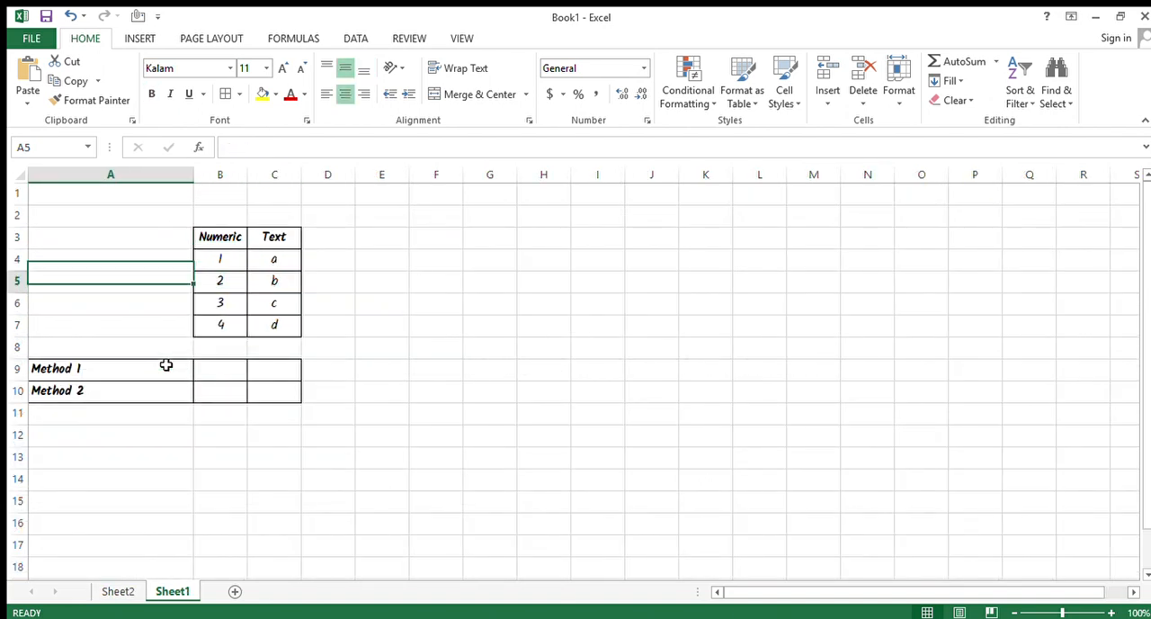
{"action": "key", "text": "shift+Up"}
{"action": "key", "text": "Up"}
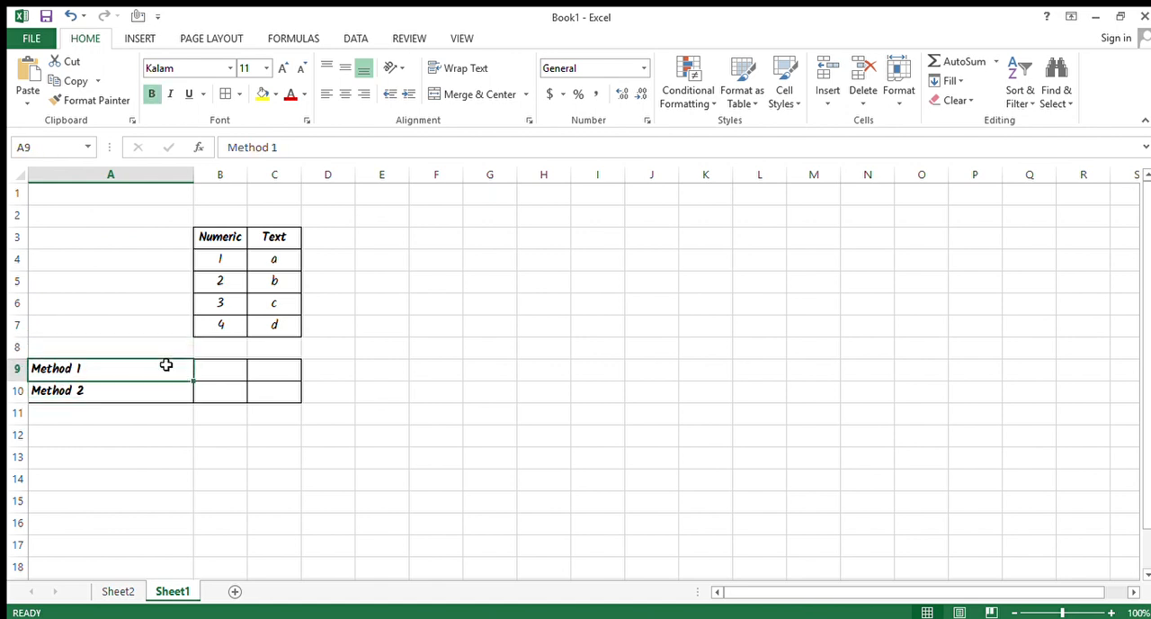
{"action": "key", "text": "Down"}
{"action": "key", "text": "Right"}
{"action": "key", "text": "Up"}
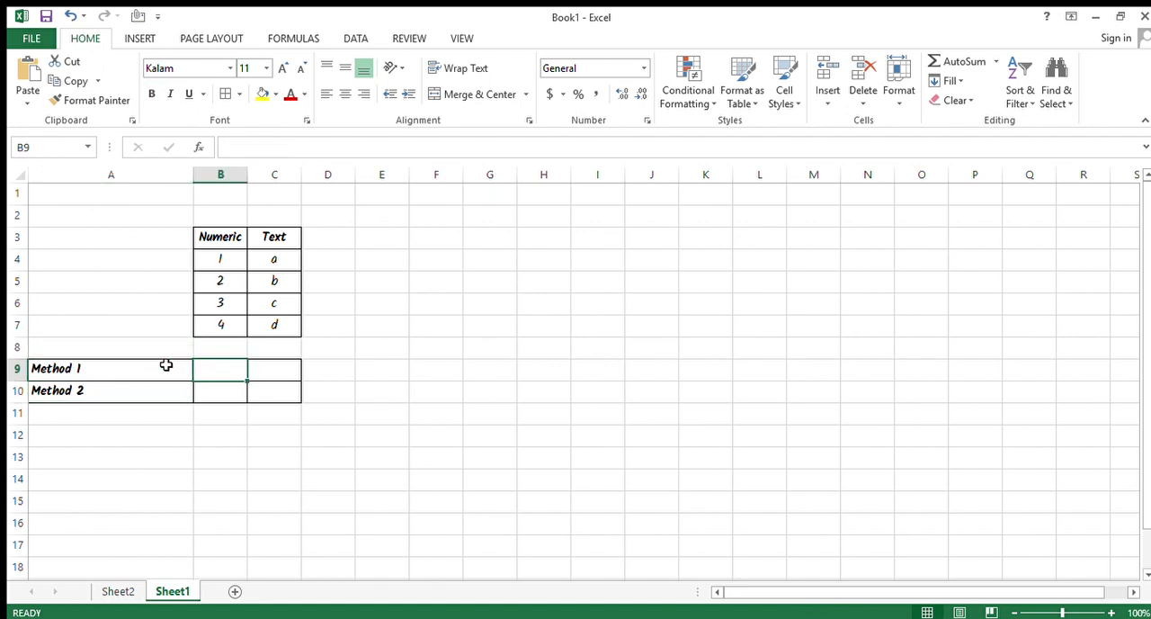
Widen columns B and C, and enter =CONCATENATE(B4,B5,B6,B7) in cell B9 for Method 1.
{"action": "left_click_drag", "start_coordinate": [247, 175], "coordinate": [498, 177]}
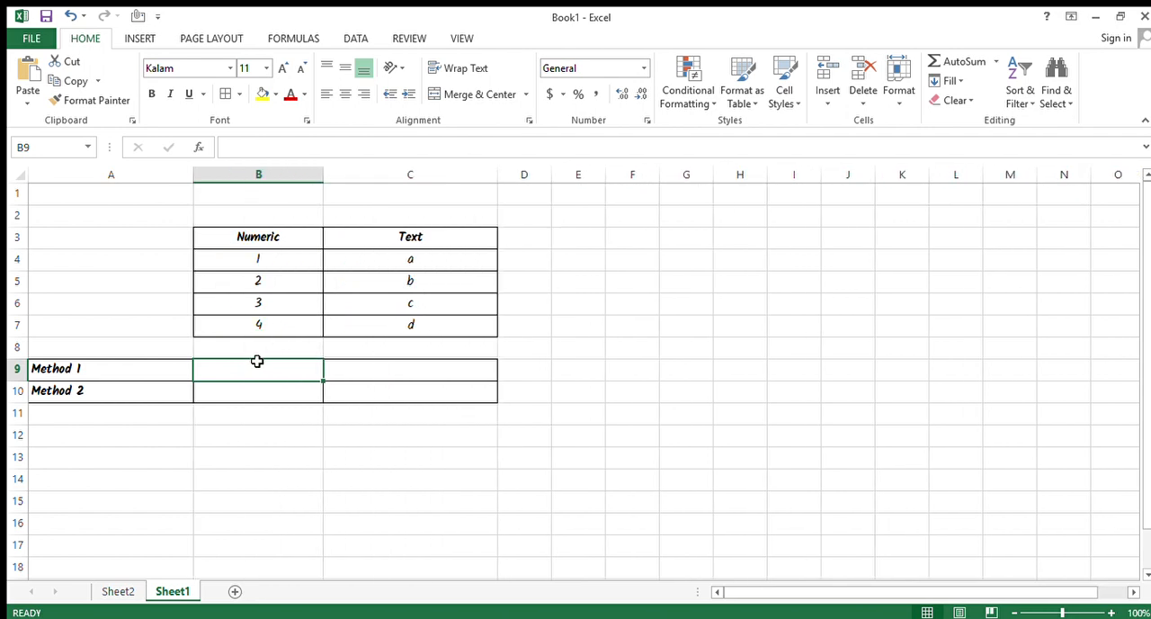
{"action": "type", "text": "=CONC"}
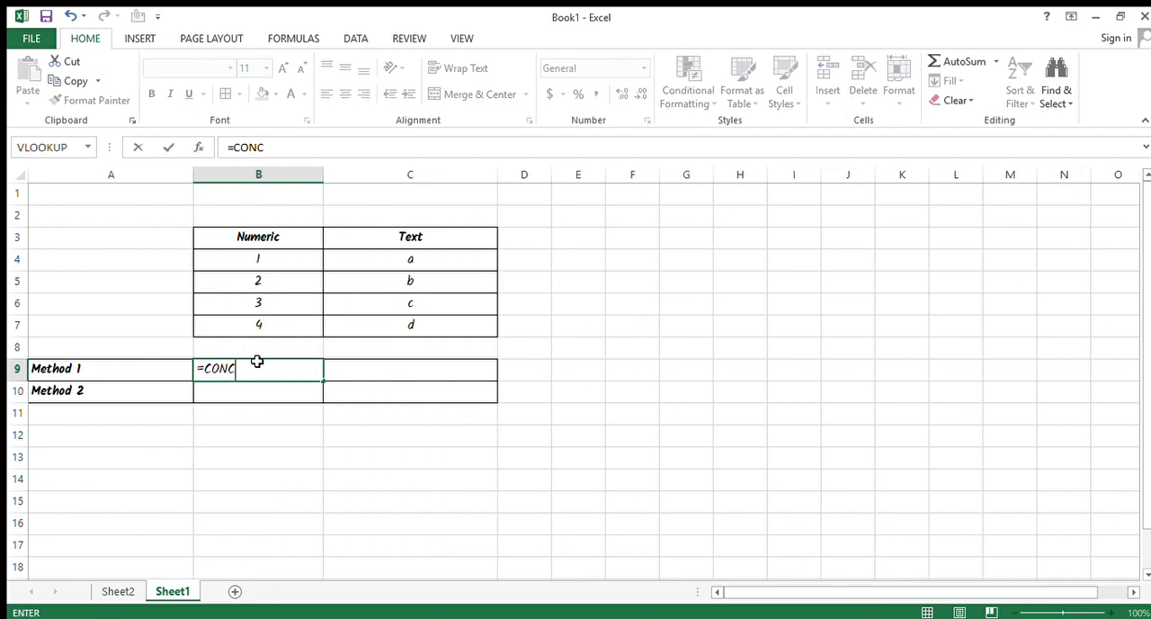
{"action": "type", "text": "ATENATE("}
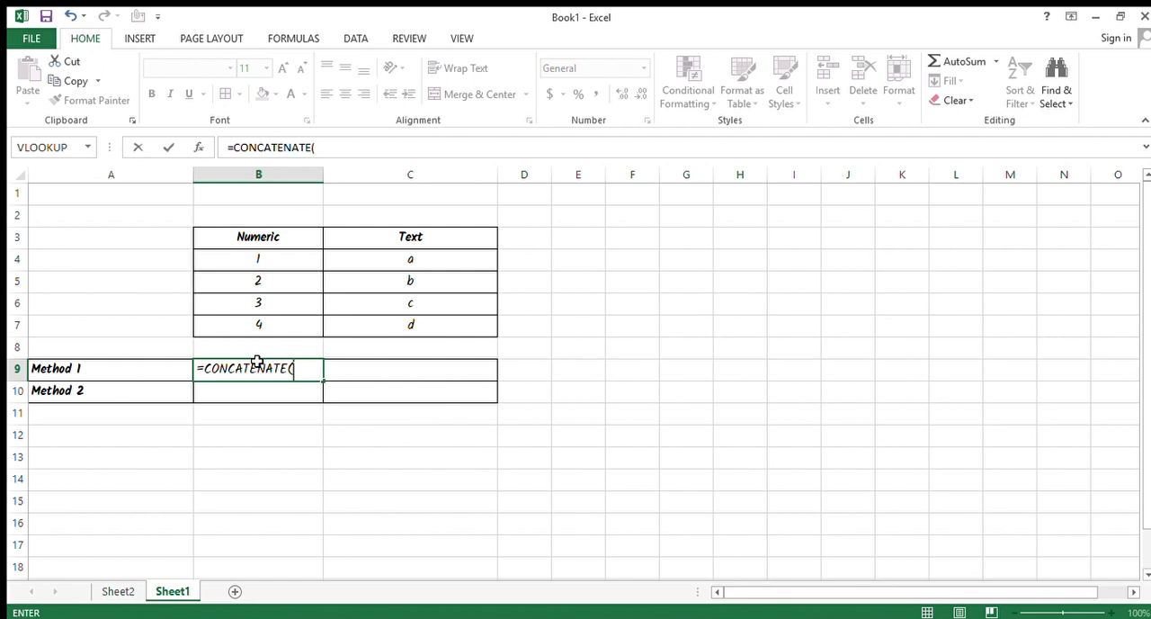
{"action": "key", "text": "Up"}
{"action": "key", "text": "Up"}
{"action": "key", "text": "Up"}
{"action": "key", "text": "Up"}
{"action": "key", "text": "Up"}
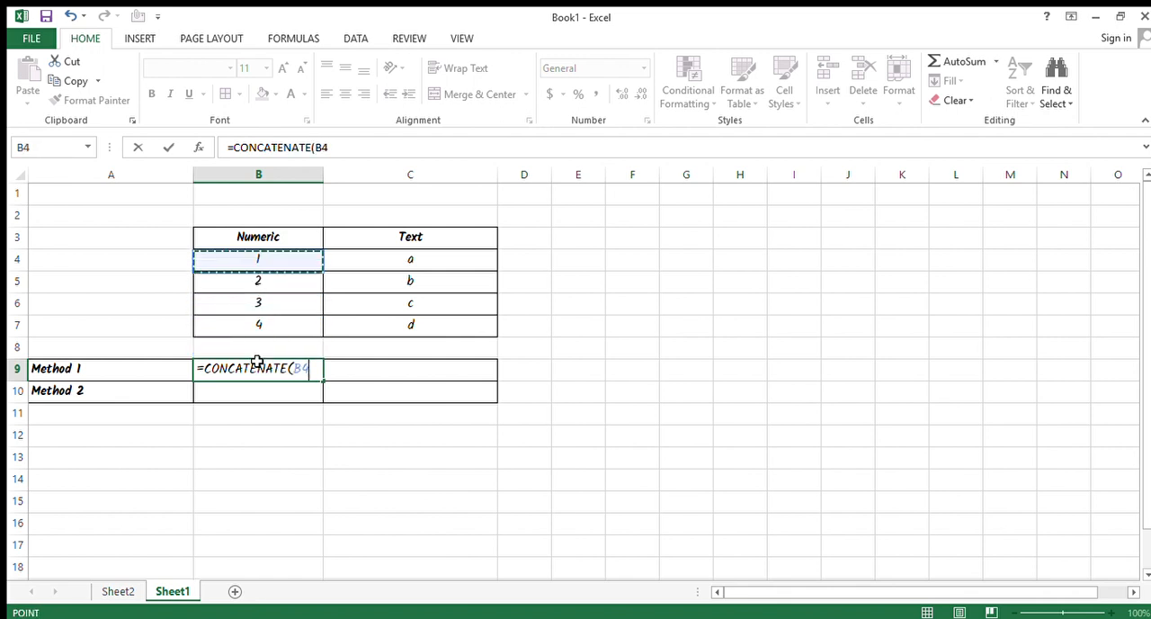
{"action": "type", "text": ","}
{"action": "key", "text": "Up"}
{"action": "key", "text": "Up"}
{"action": "key", "text": "Up"}
{"action": "key", "text": "Up"}
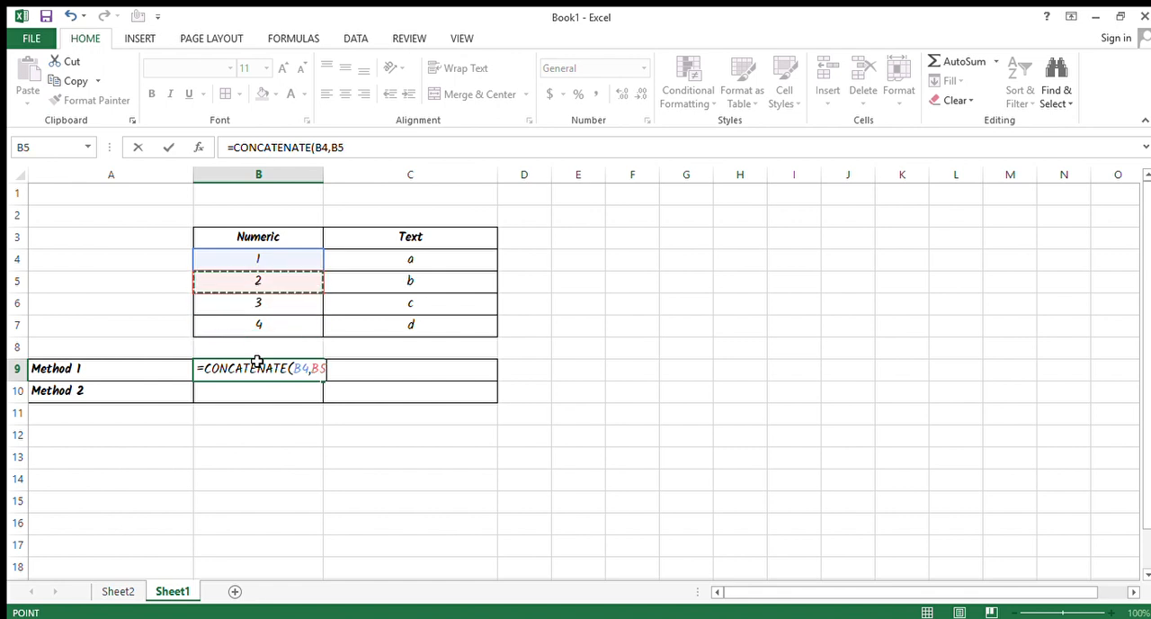
{"action": "type", "text": ","}
{"action": "key", "text": "Up"}
{"action": "key", "text": "Up"}
{"action": "key", "text": "Up"}
{"action": "type", "text": ","}
{"action": "key", "text": "Up"}
{"action": "key", "text": "Up"}
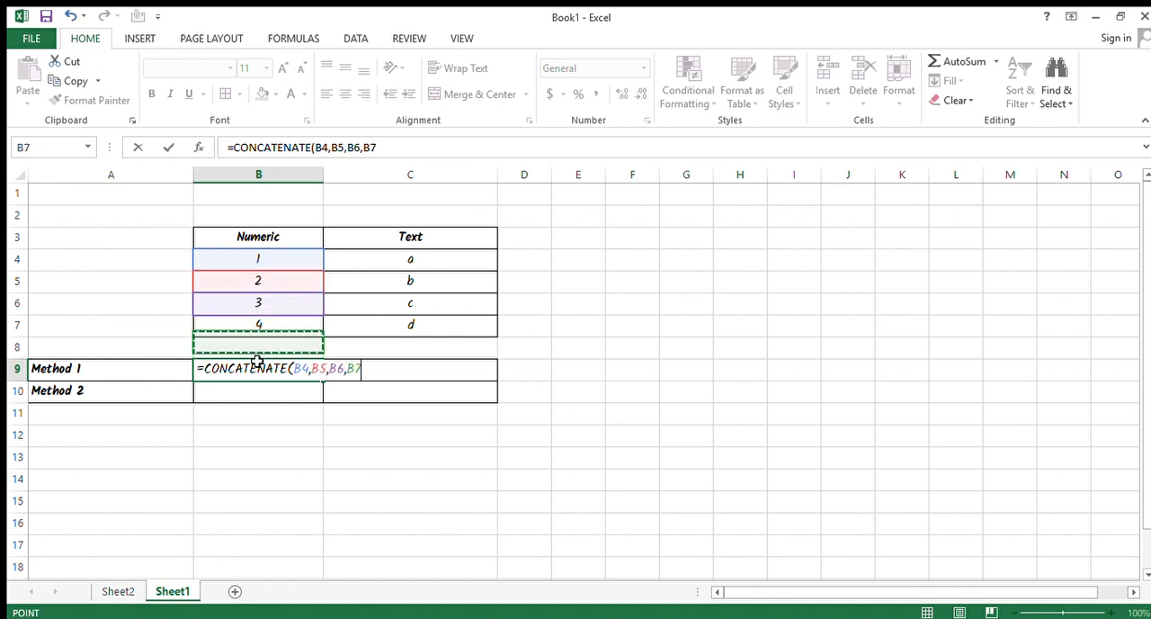
{"action": "type", "text": ")"}
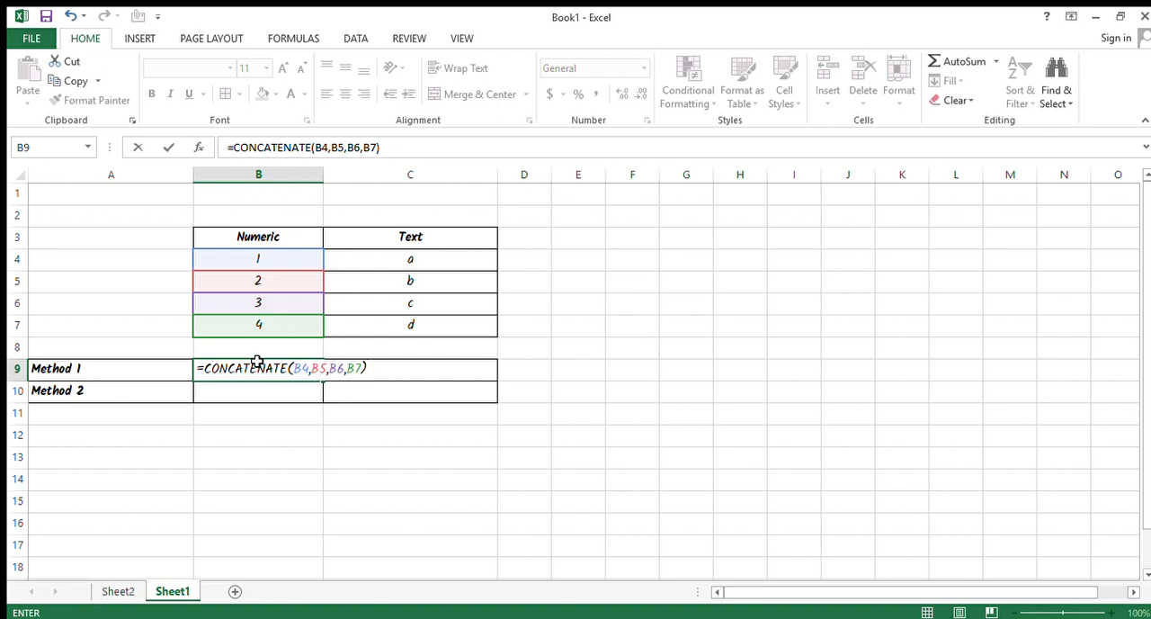
{"action": "key", "text": "Return"}
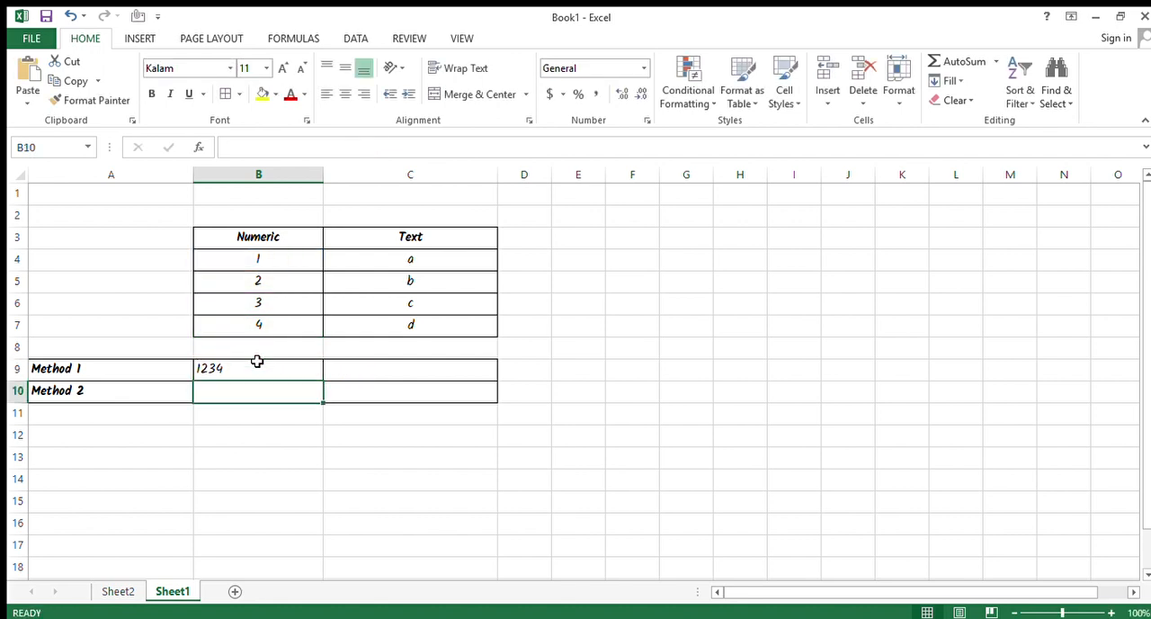
Copy the CONCATENATE formula from B9 into C9 to merge the Text column values.
{"action": "left_click", "coordinate": [257, 361]}
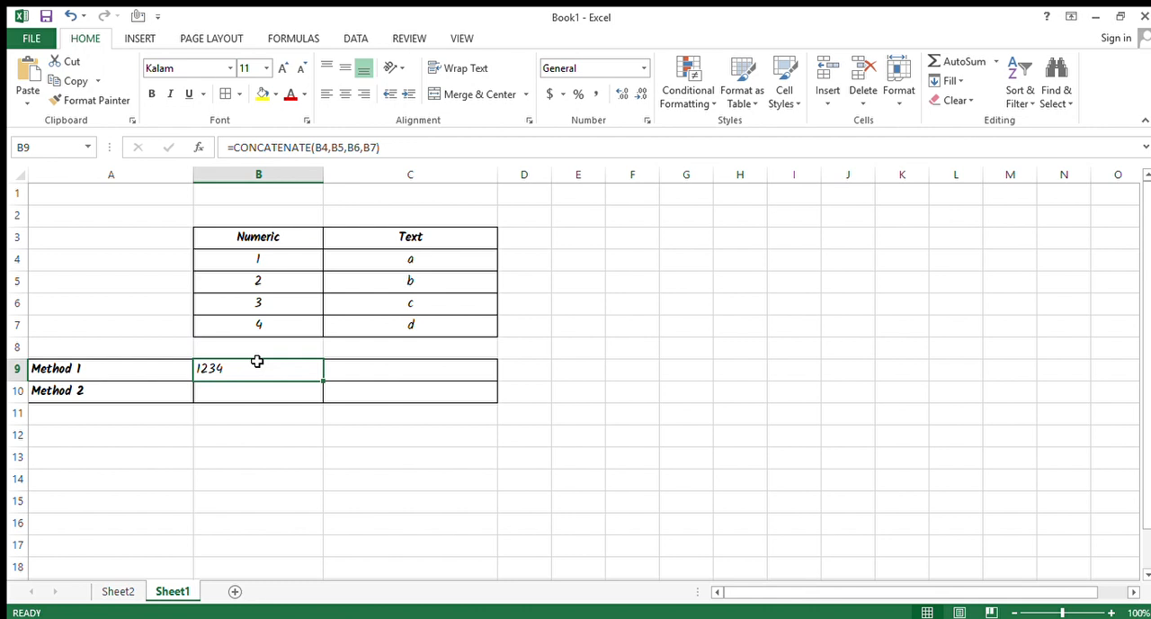
{"action": "key", "text": "Right"}
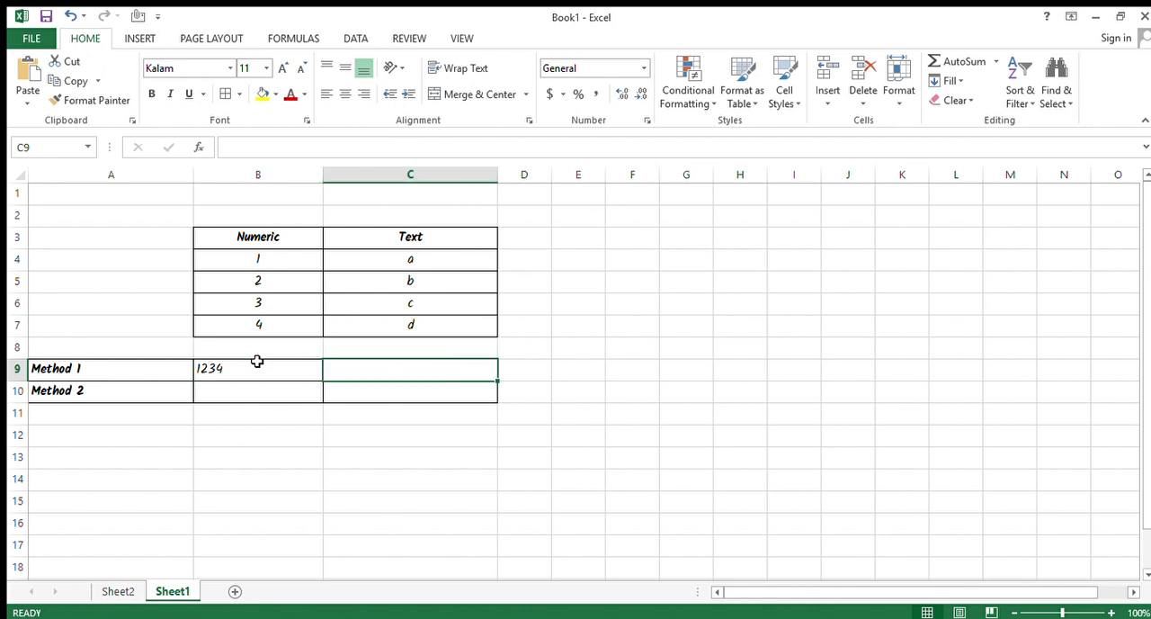
{"action": "type", "text": "=CONCATENATE(C4,C5,C6,C7)"}
{"action": "key", "text": "Right"}
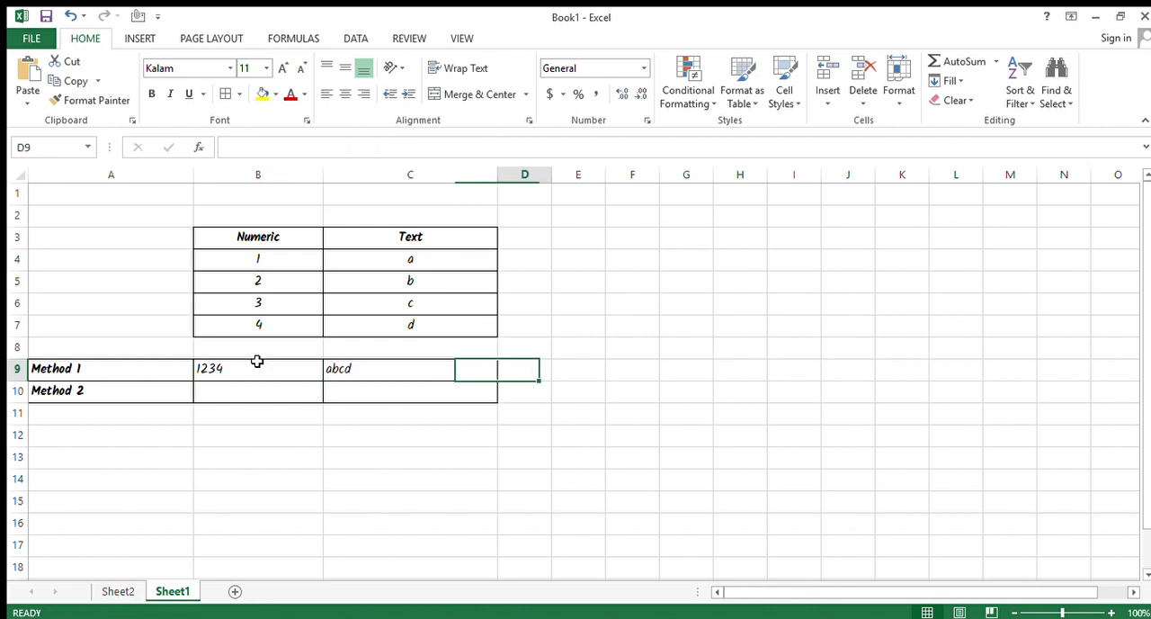
Compare the CONCATENATE formulas in B9 and C9 and the cells each one references.
{"action": "key", "text": "Left"}
{"action": "key", "text": "Left"}
{"action": "key", "text": "Right"}
{"action": "key", "text": "Right"}
{"action": "key", "text": "Left"}
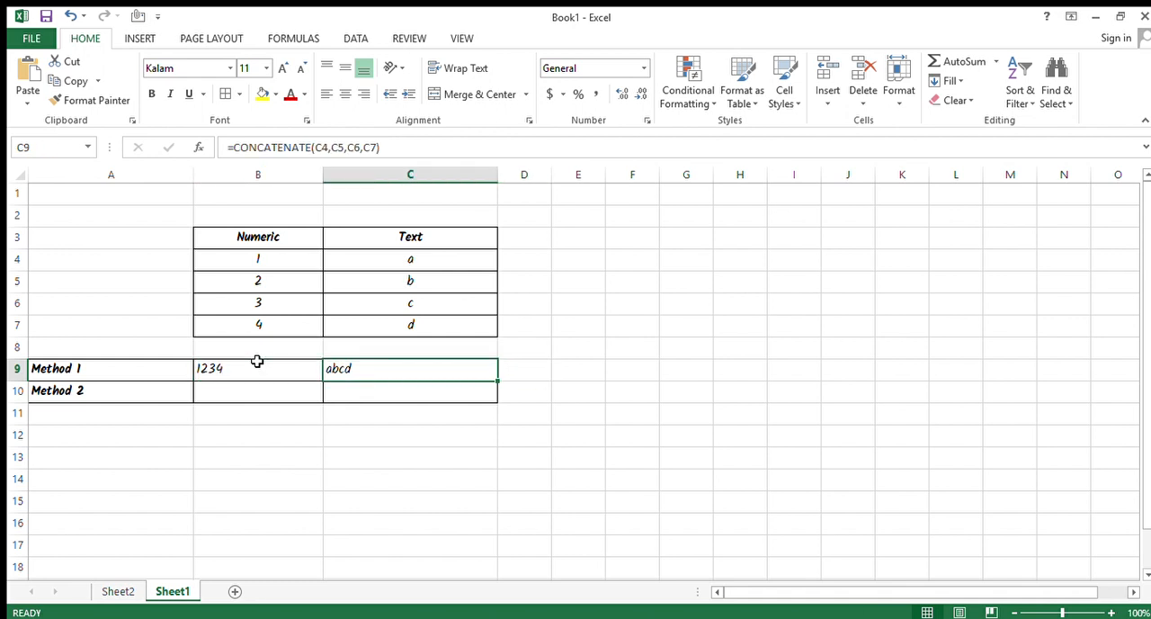
{"action": "key", "text": "F2"}
{"action": "key", "text": "Escape"}
{"action": "key", "text": "F2"}
{"action": "key", "text": "Escape"}
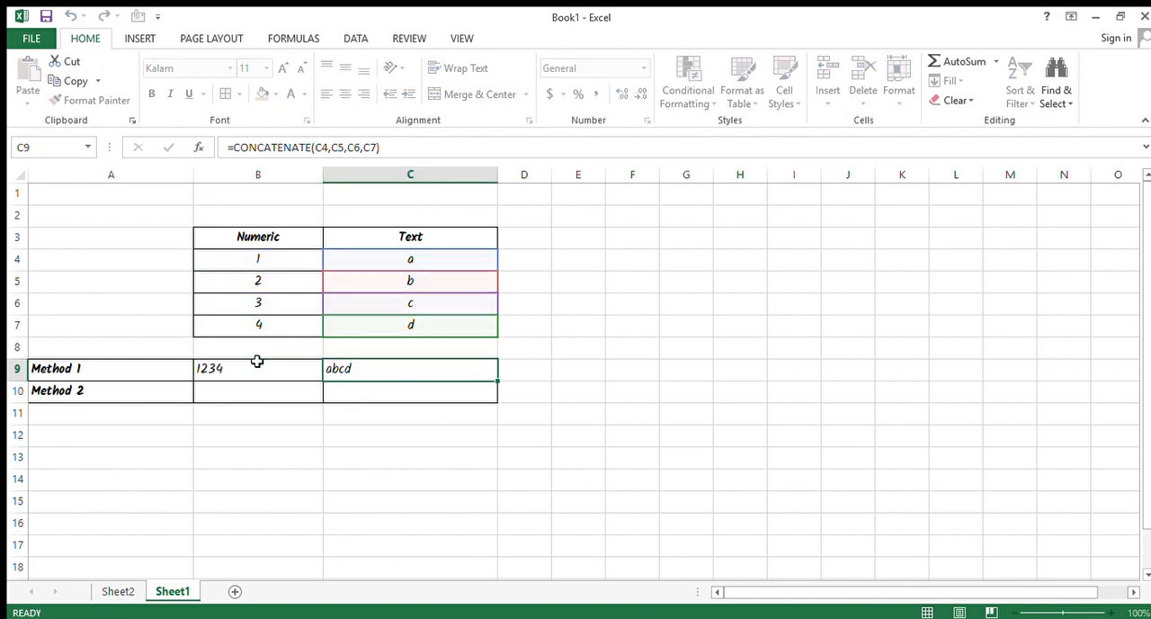
{"action": "key", "text": "Left"}
{"action": "key", "text": "F2"}
{"action": "key", "text": "Escape"}
{"action": "key", "text": "Right"}
{"action": "key", "text": "F2"}
{"action": "key", "text": "Escape"}
{"action": "key", "text": "Left"}
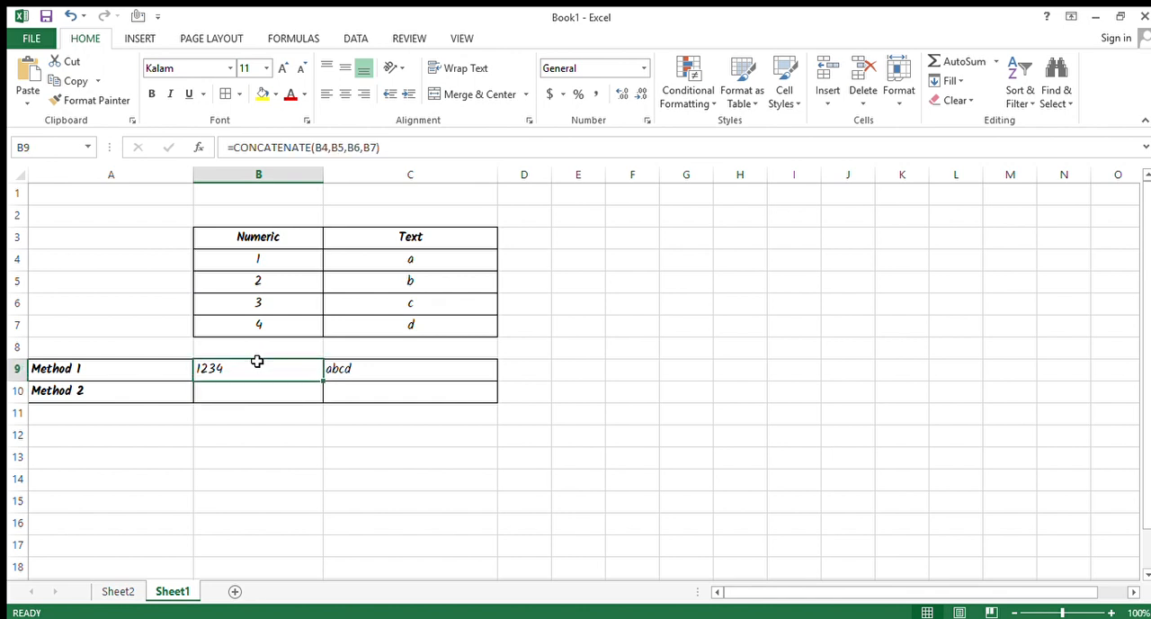
{"action": "key", "text": "Right"}
{"action": "key", "text": "Right"}
{"action": "key", "text": "Right"}
{"action": "key", "text": "Left"}
{"action": "key", "text": "Left"}
{"action": "key", "text": "Left"}
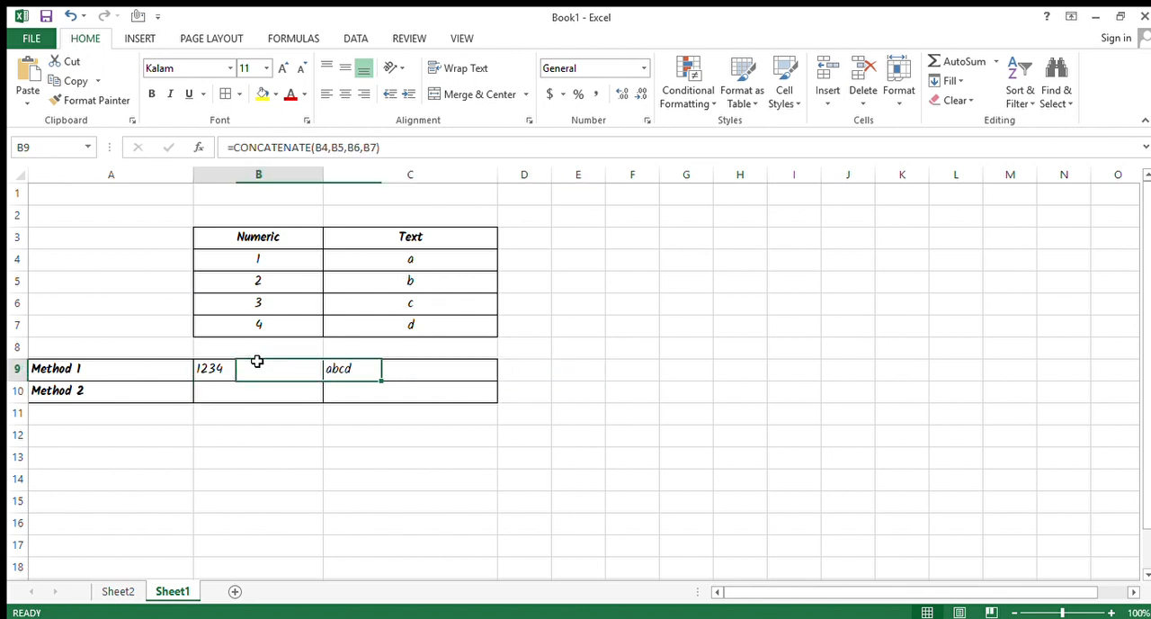
{"action": "key", "text": "F2"}
{"action": "key", "text": "Escape"}
Enter =B9/2 in cell D9 and make that cell bold.
{"action": "key", "text": "Right"}
{"action": "key", "text": "Right"}
{"action": "key", "text": "Right"}
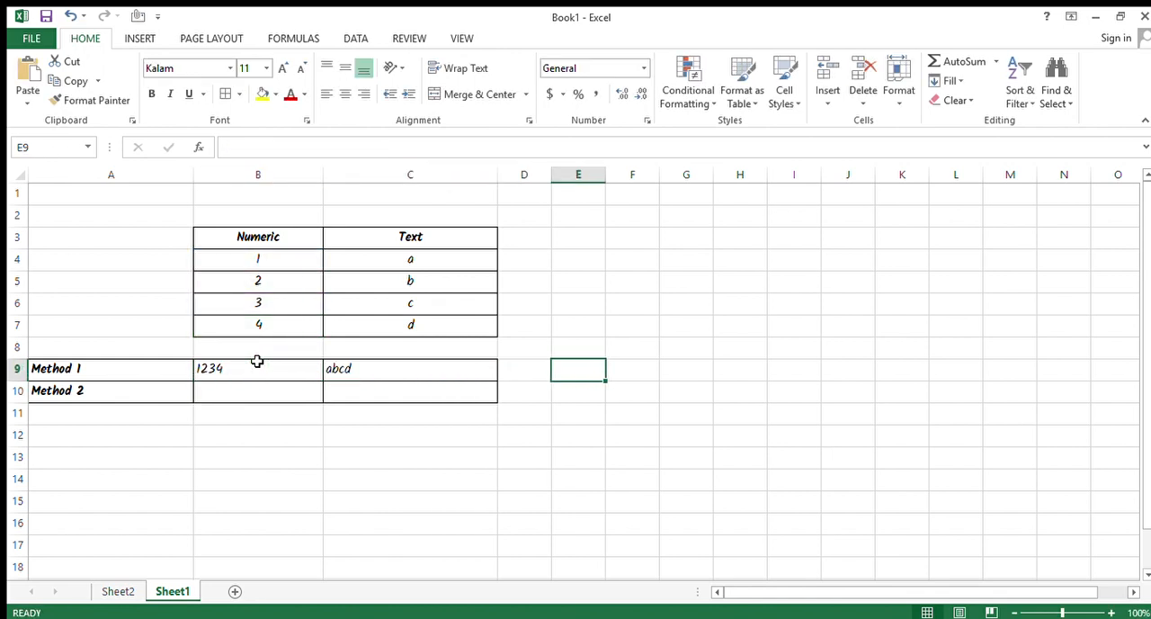
{"action": "key", "text": "Left"}
{"action": "type", "text": "="}
{"action": "left_click", "coordinate": [257, 361]}
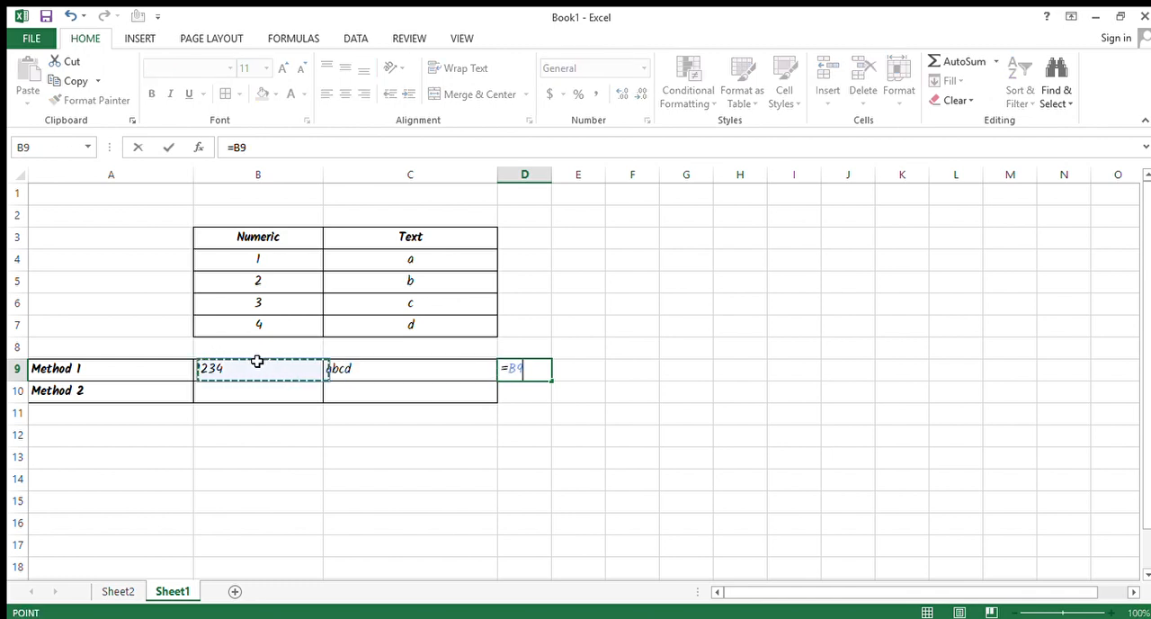
{"action": "type", "text": "/2"}
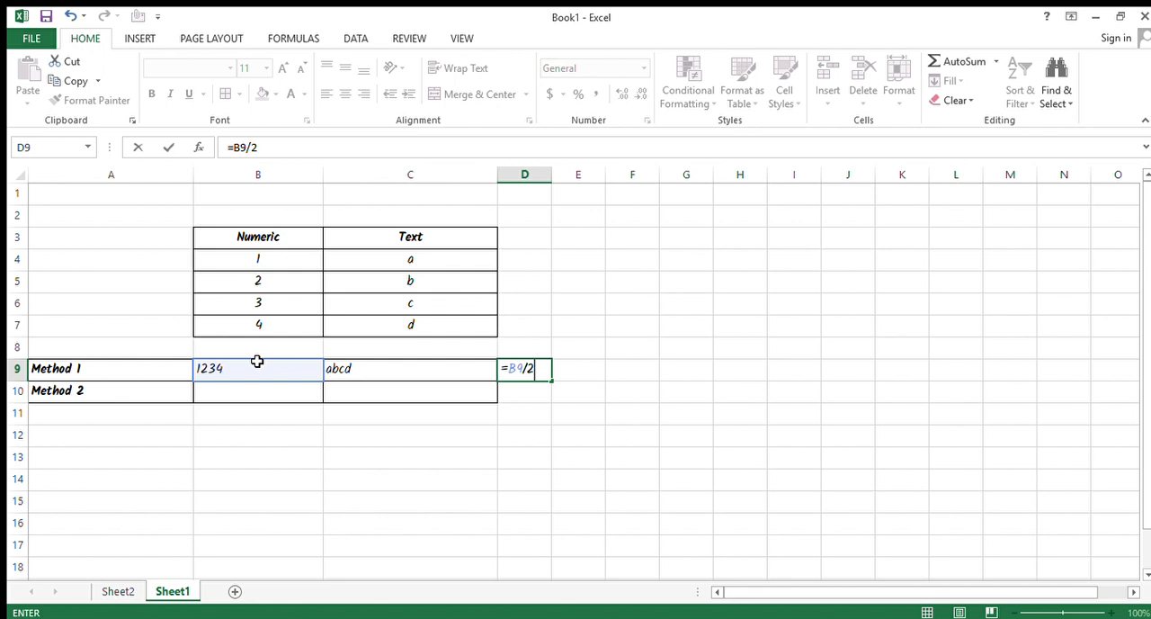
{"action": "key", "text": "Return"}
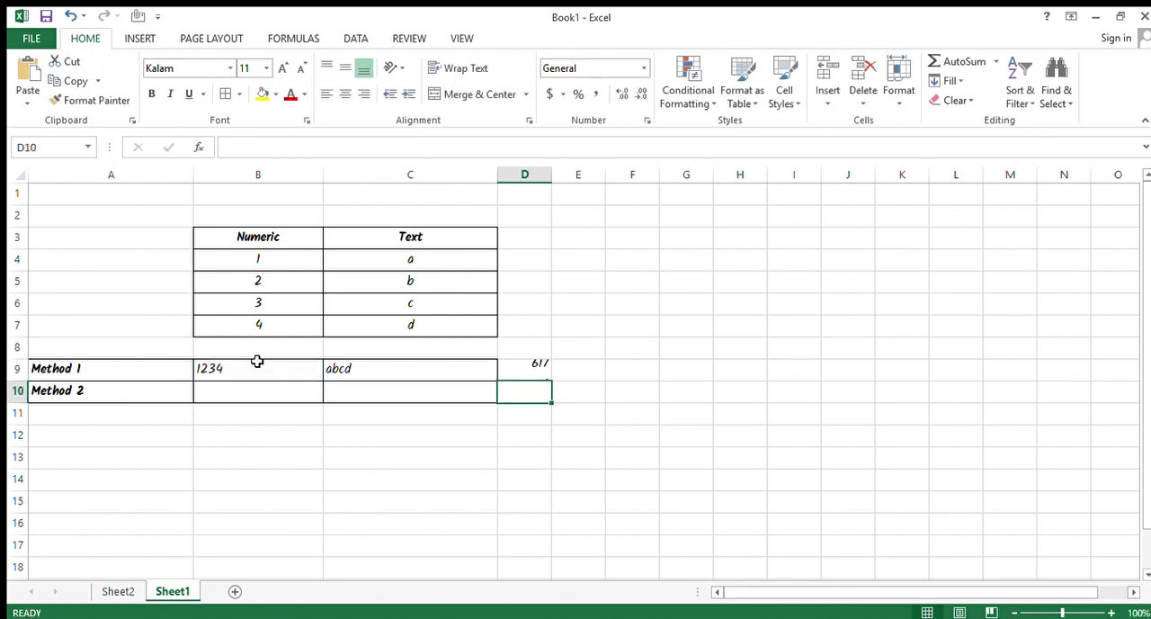
{"action": "key", "text": "Up"}
{"action": "key", "text": "ctrl+b"}
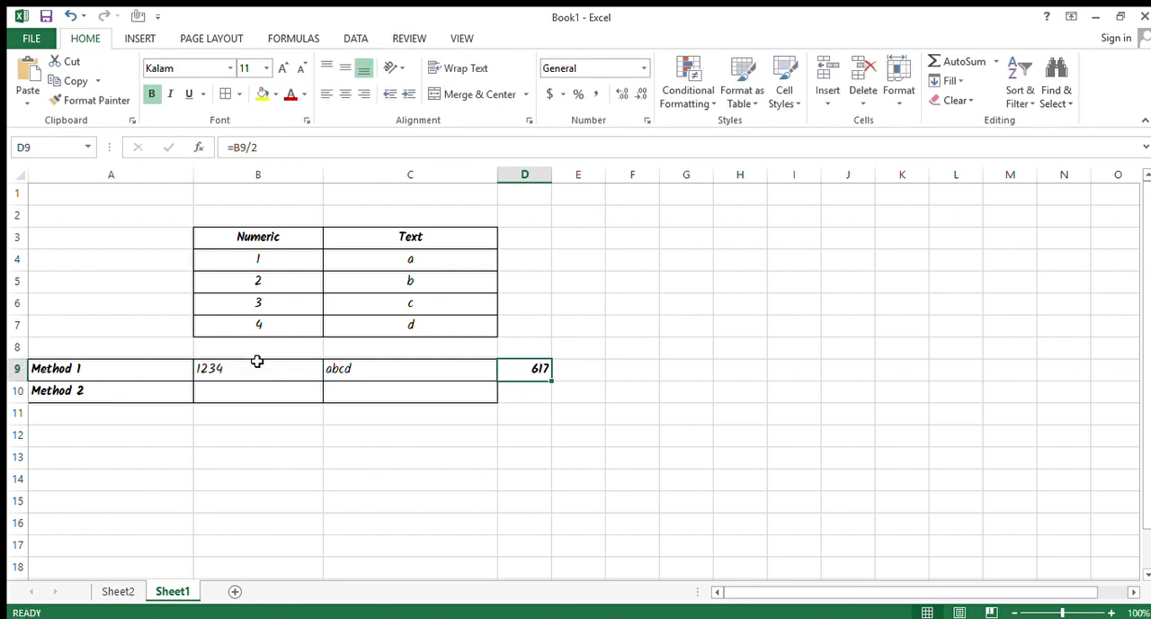
Inspect the merged-number formula in B9 and the division formula in D9 that references it.
{"action": "left_click", "coordinate": [257, 361]}
{"action": "double_click", "coordinate": [258, 361]}
{"action": "key", "text": "Return"}
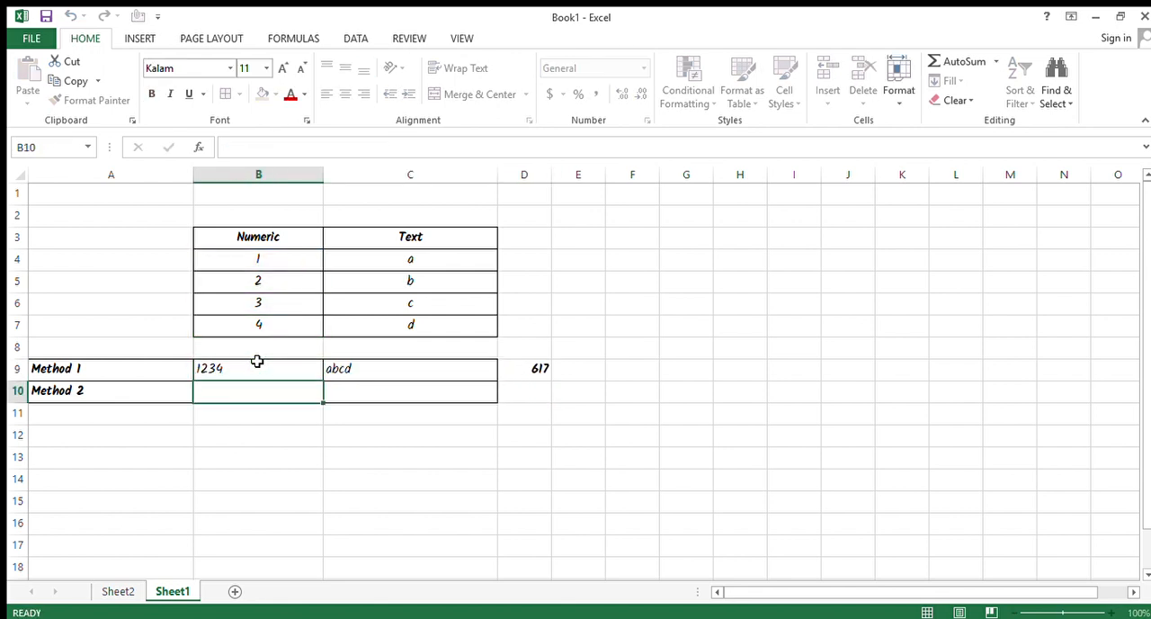
{"action": "double_click", "coordinate": [258, 361]}
{"action": "key", "text": "Return"}
{"action": "double_click", "coordinate": [258, 361]}
{"action": "key", "text": "Return"}
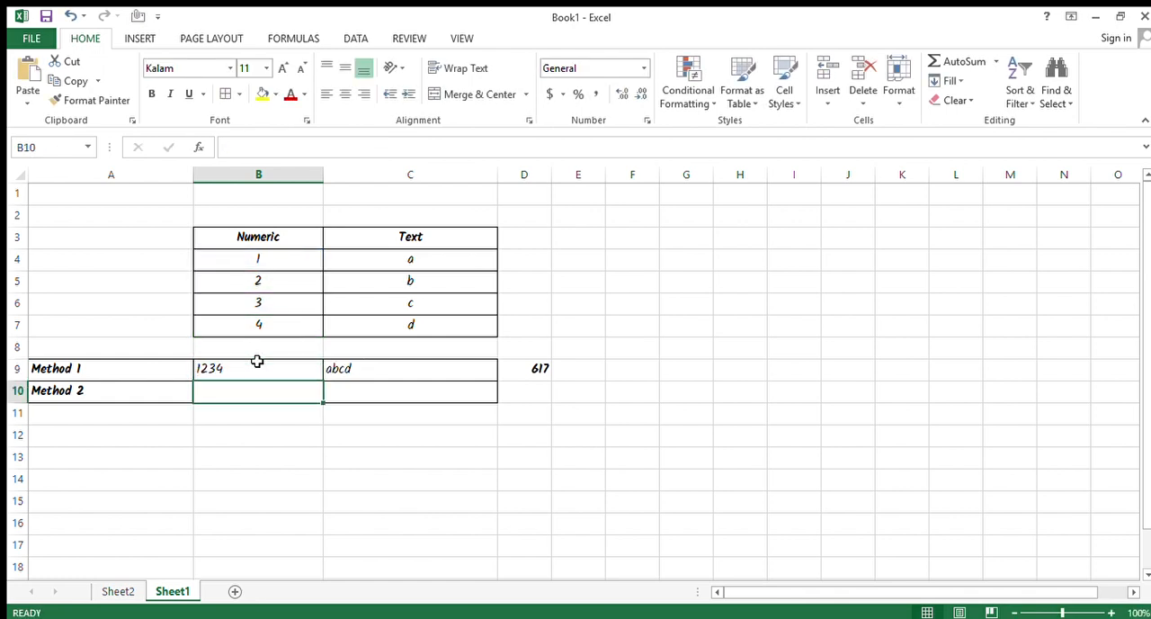
{"action": "double_click", "coordinate": [257, 360]}
{"action": "key", "text": "Return"}
{"action": "key", "text": "Up"}
{"action": "key", "text": "Right"}
{"action": "key", "text": "Right"}
{"action": "key", "text": "F2"}
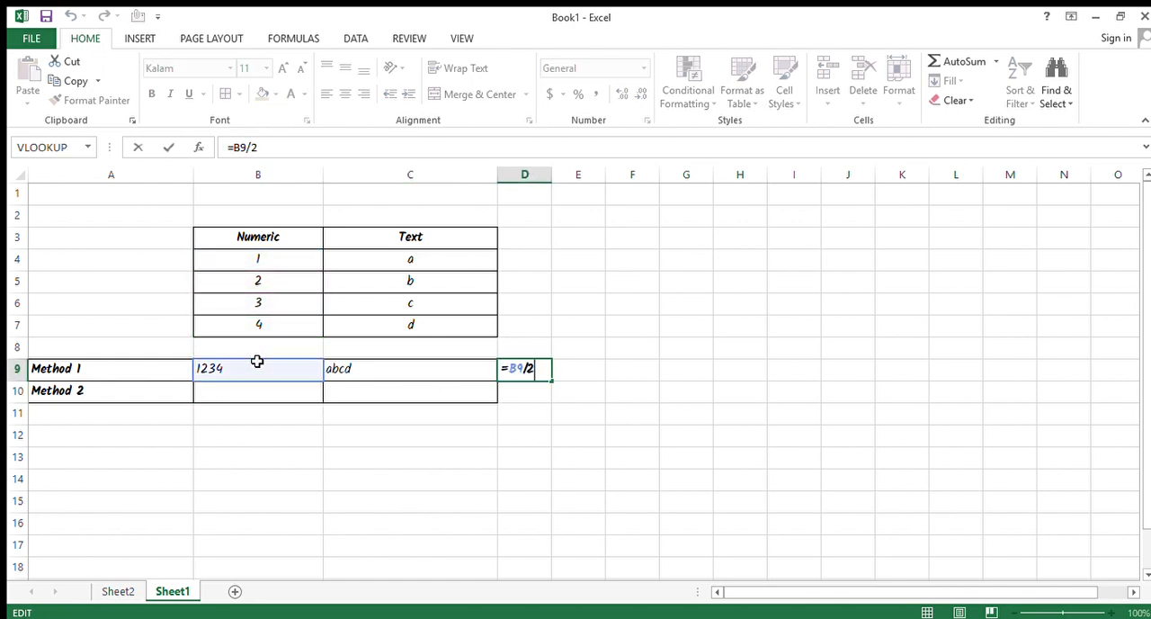
{"action": "key", "text": "Escape"}
{"action": "key", "text": "F2"}
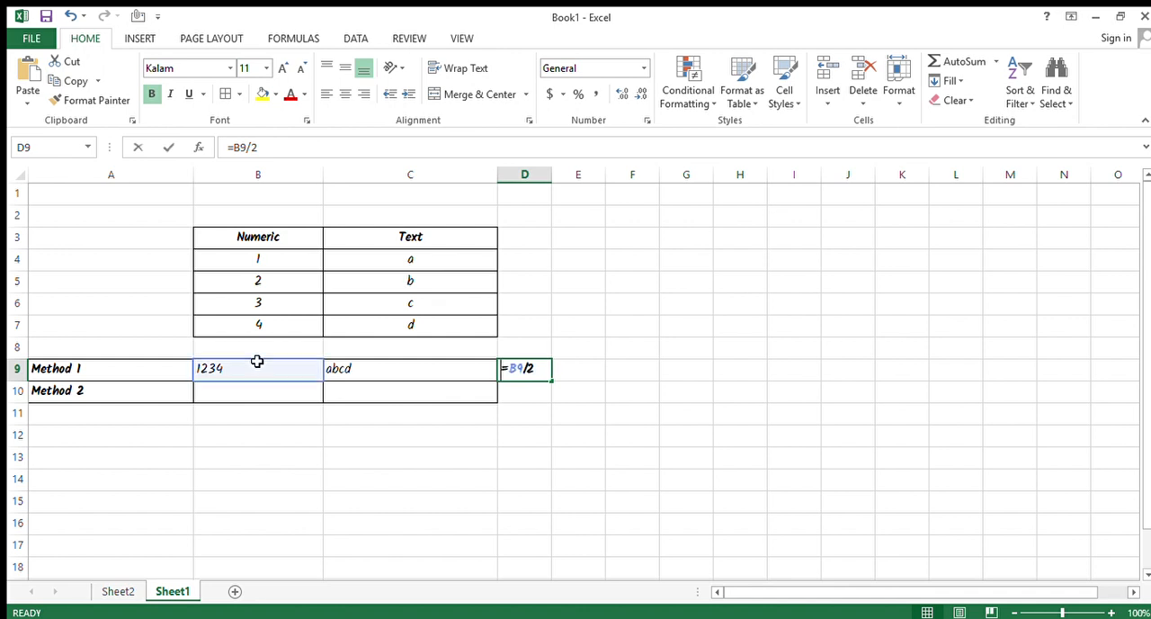
{"action": "key", "text": "Escape"}
Enter the formula =B4&B5&B6&B7 in cell B10 to merge the Numeric column values.
{"action": "key", "text": "Down"}
{"action": "key", "text": "Left"}
{"action": "key", "text": "Left"}
{"action": "key", "text": "Left"}
{"action": "key", "text": "Right"}
{"action": "key", "text": "Left"}
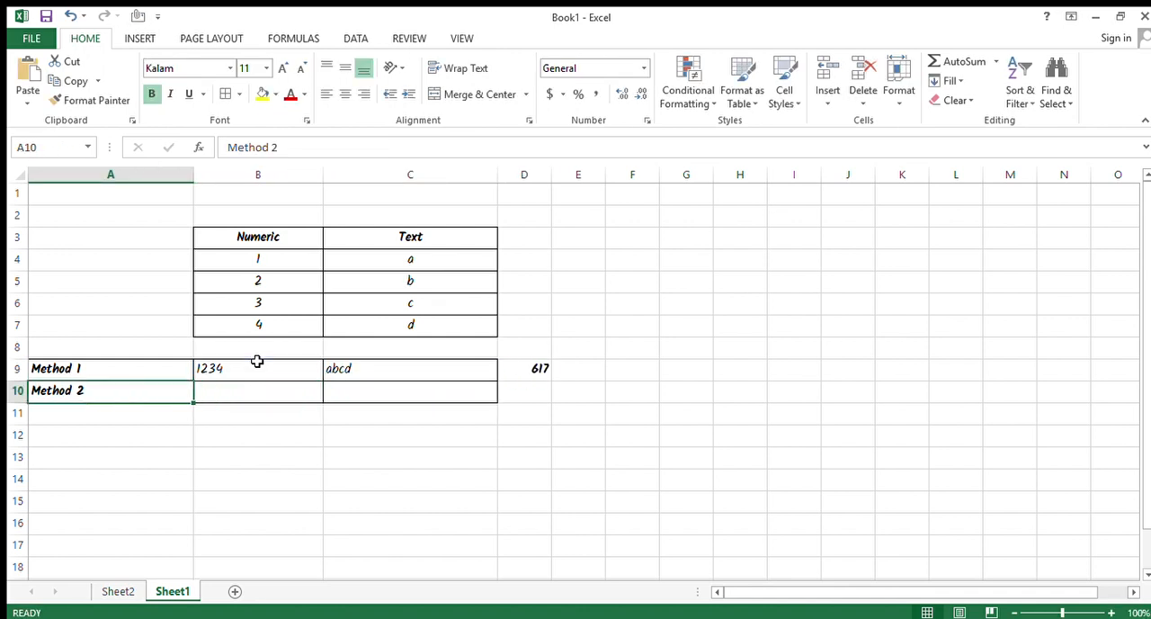
{"action": "key", "text": "Right"}
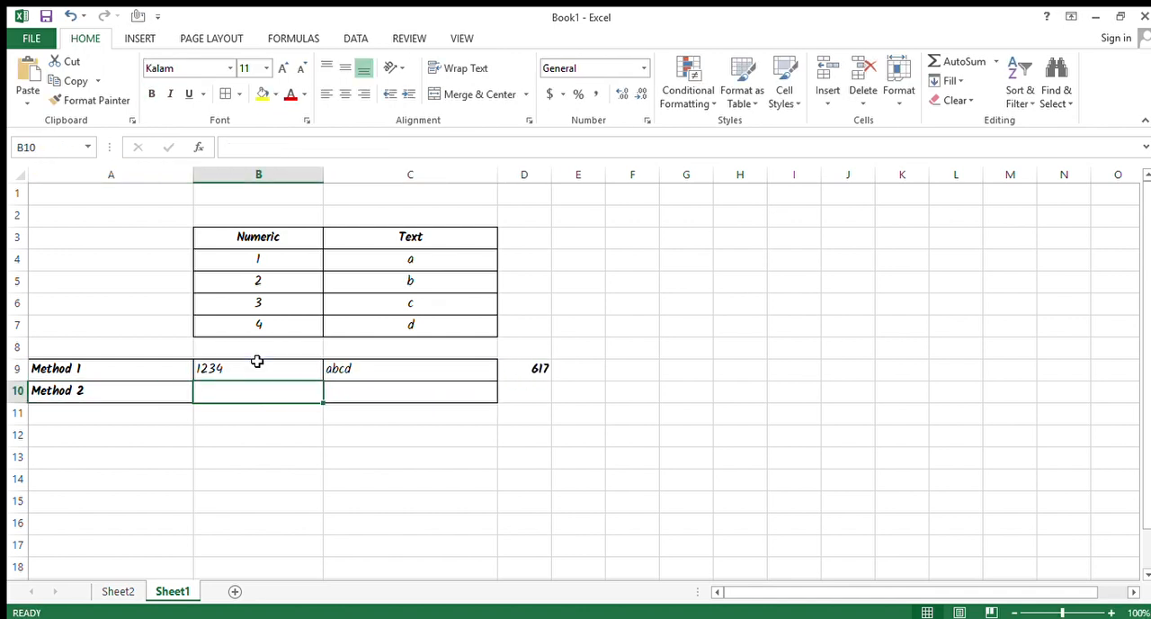
{"action": "type", "text": "="}
{"action": "key", "text": "Up"}
{"action": "key", "text": "Up"}
{"action": "key", "text": "Up"}
{"action": "key", "text": "Up"}
{"action": "key", "text": "Up"}
{"action": "key", "text": "Up"}
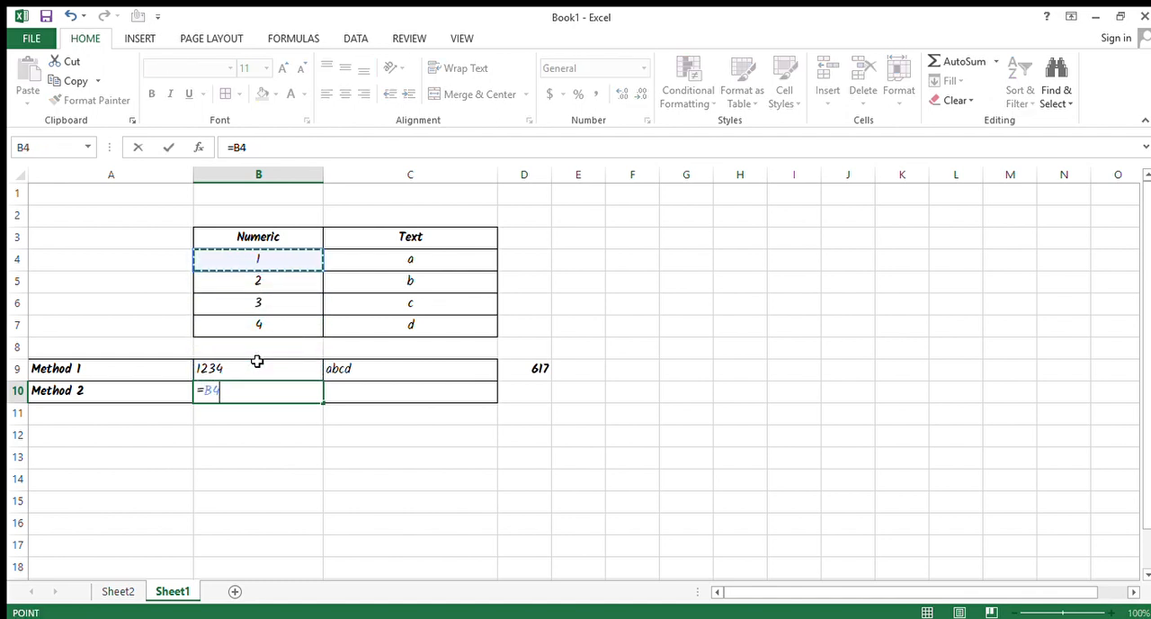
{"action": "type", "text": "&"}
{"action": "key", "text": "Up"}
{"action": "key", "text": "Up"}
{"action": "key", "text": "Up"}
{"action": "key", "text": "Up"}
{"action": "key", "text": "Up"}
{"action": "type", "text": "&"}
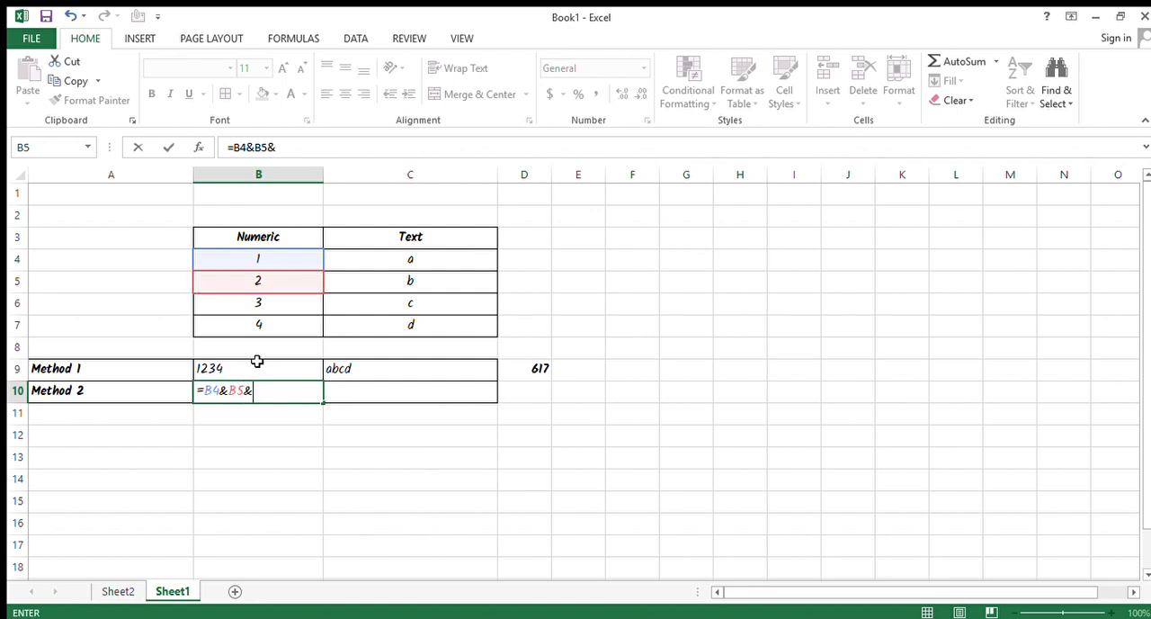
{"action": "key", "text": "Up"}
{"action": "key", "text": "Up"}
{"action": "key", "text": "Up"}
{"action": "key", "text": "Up"}
{"action": "type", "text": "&"}
{"action": "key", "text": "Up"}
{"action": "key", "text": "Up"}
{"action": "key", "text": "Up"}
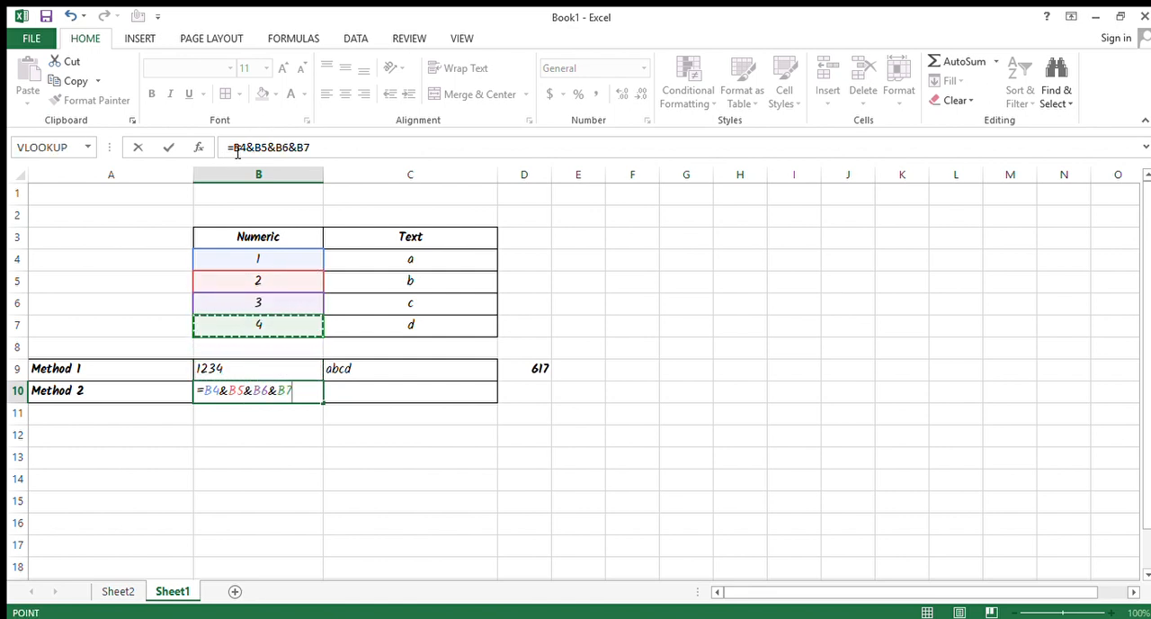
{"action": "left_click_drag", "start_coordinate": [233, 147], "coordinate": [310, 147]}
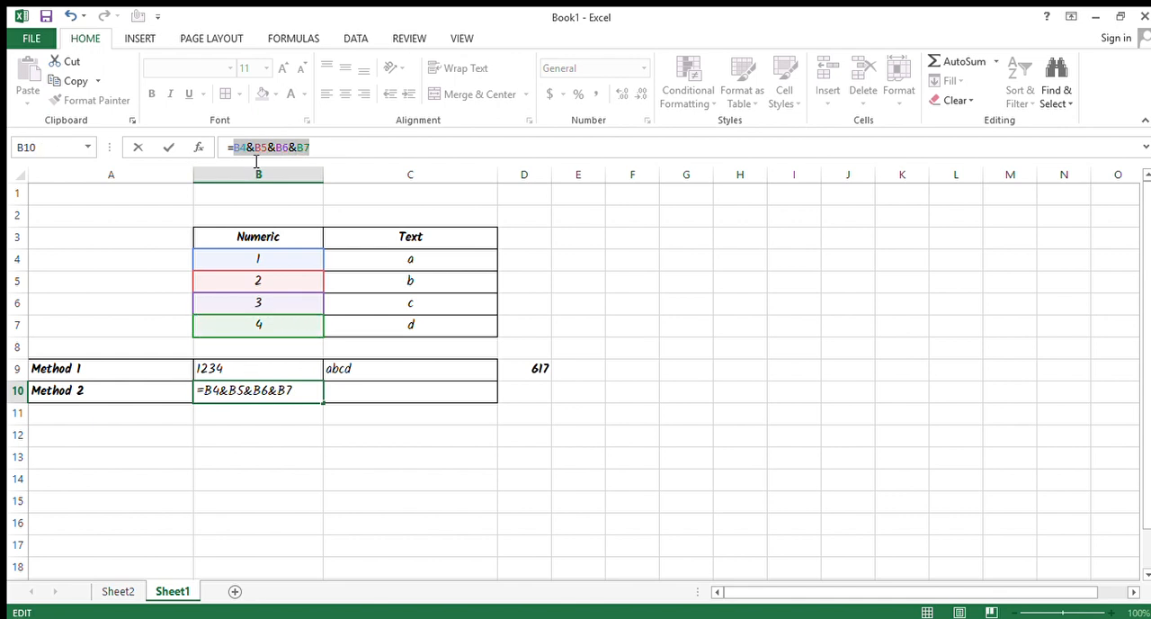
{"action": "left_click", "coordinate": [256, 149]}
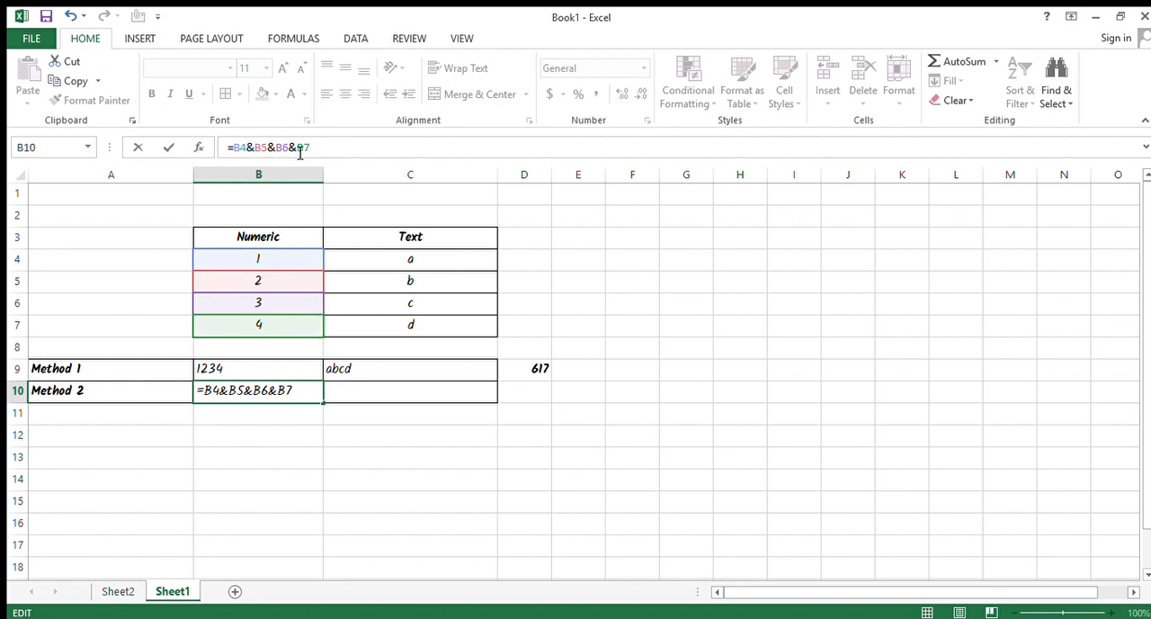
{"action": "key", "text": "Return"}
Copy the & formula from B10 into C10 to merge the Text column values.
{"action": "key", "text": "Up"}
{"action": "key", "text": "Right"}
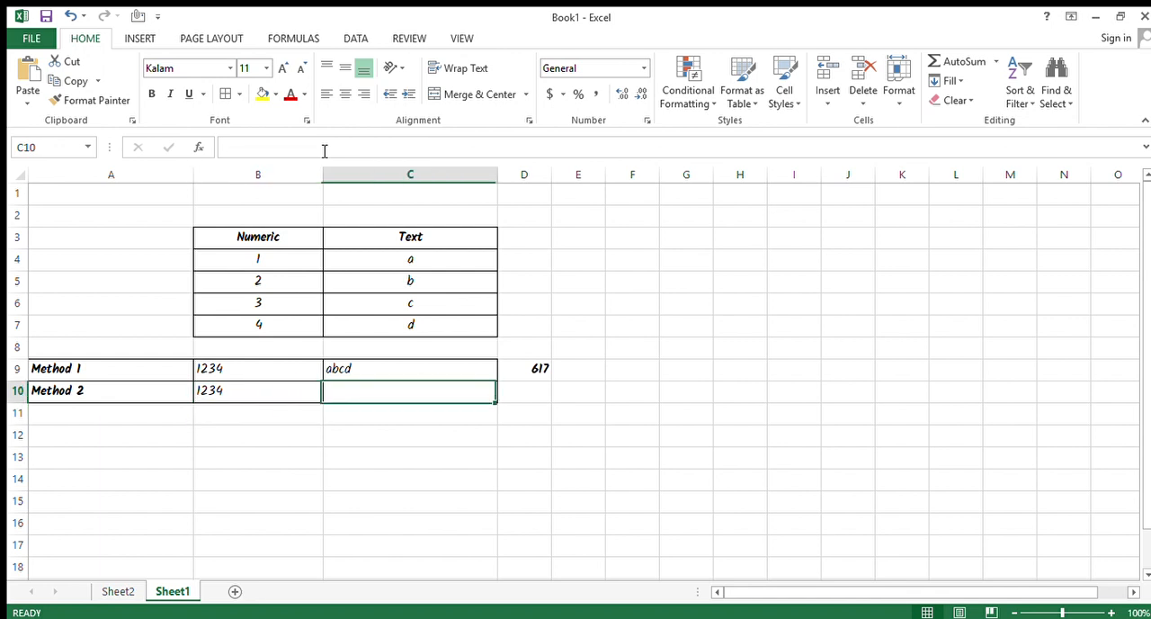
{"action": "key", "text": "ctrl+r"}
Compare the & formulas in C10 and B10 and the cells each one references.
{"action": "key", "text": "F2"}
{"action": "key", "text": "Escape"}
{"action": "key", "text": "Left"}
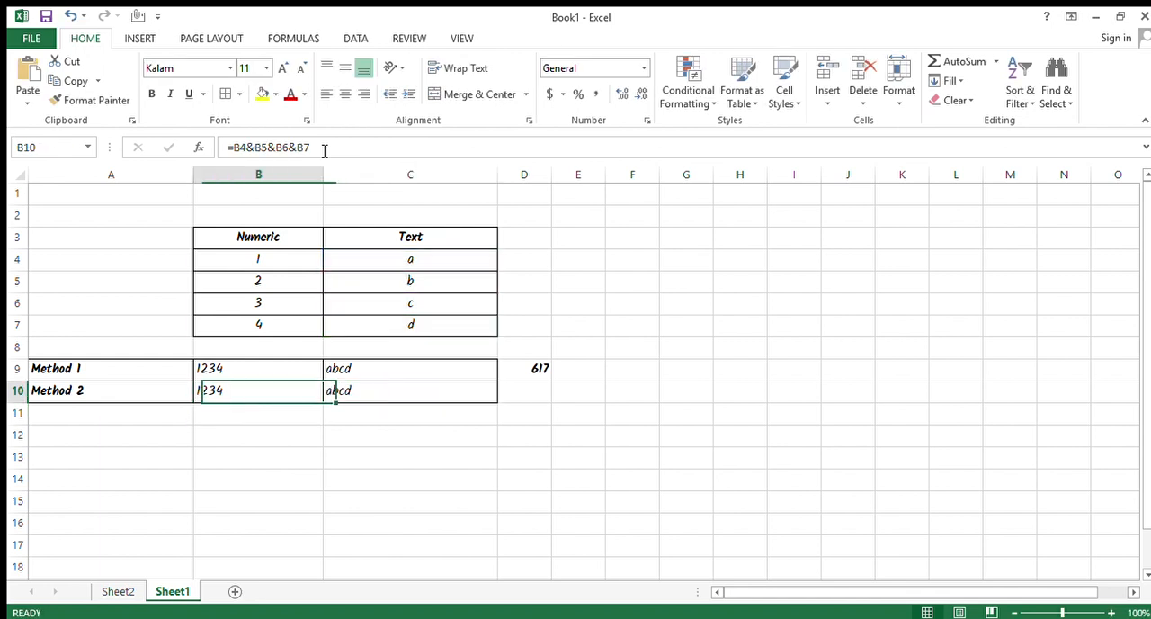
{"action": "key", "text": "F2"}
{"action": "key", "text": "Escape"}
{"action": "key", "text": "Right"}
{"action": "key", "text": "Left"}
{"action": "key", "text": "Up"}
{"action": "key", "text": "Right"}
{"action": "key", "text": "Right"}
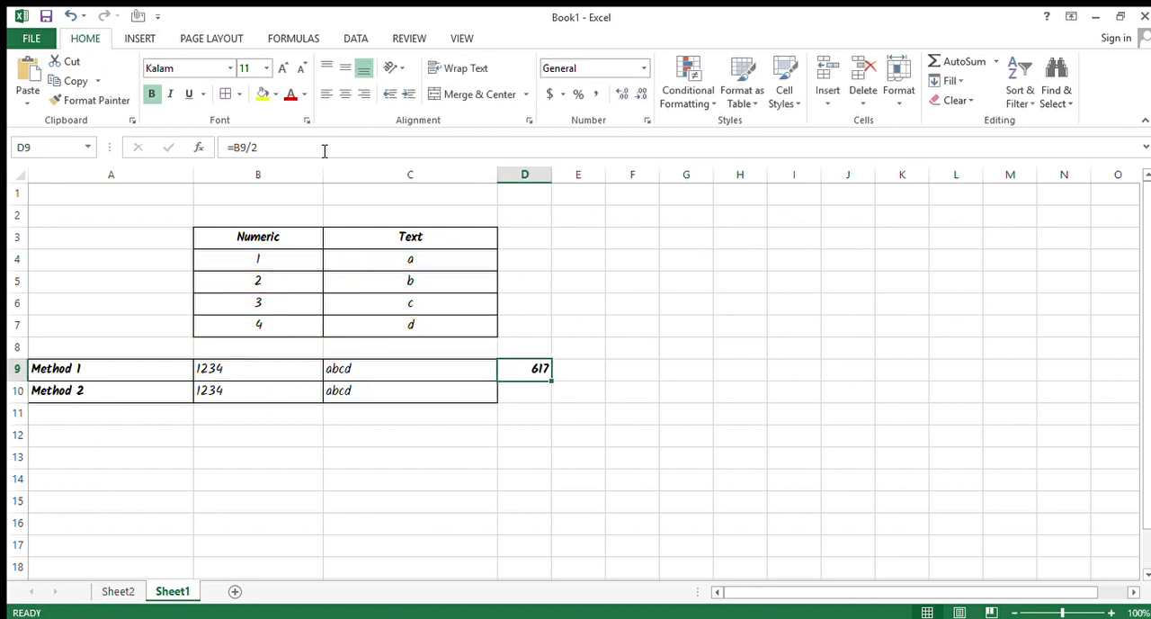
{"action": "key", "text": "ctrl+c"}
Highlight the merged number in cell B10 with a yellow fill.
{"action": "key", "text": "Down"}
{"action": "key", "text": "Left"}
{"action": "key", "text": "Left"}
{"action": "key", "text": "Left"}
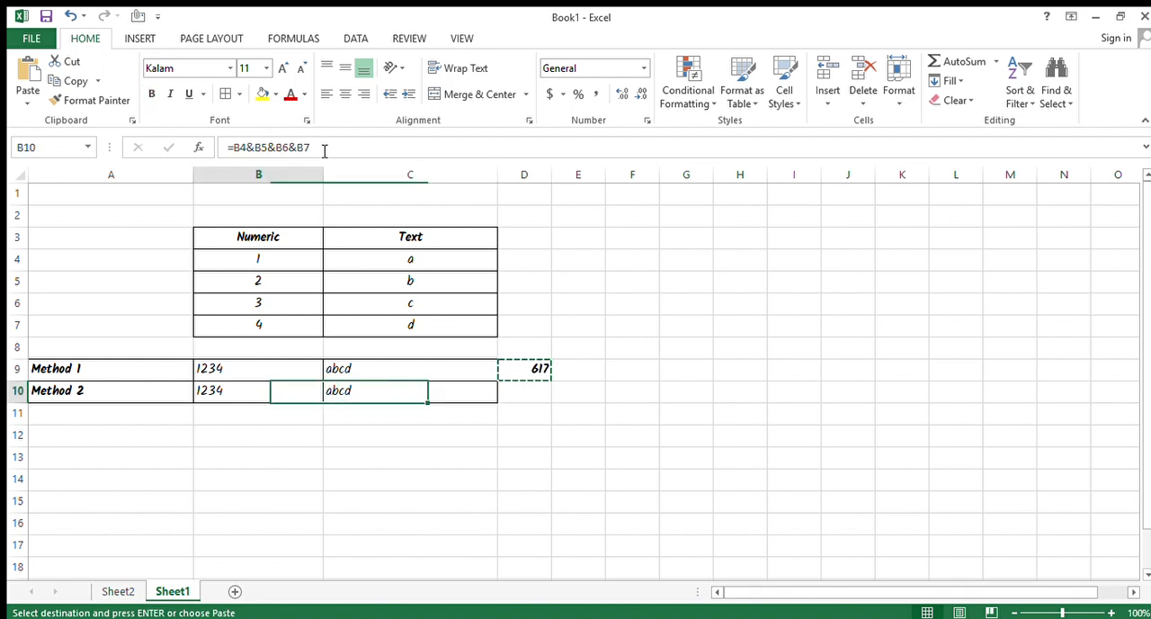
{"action": "left_click", "coordinate": [223, 397]}
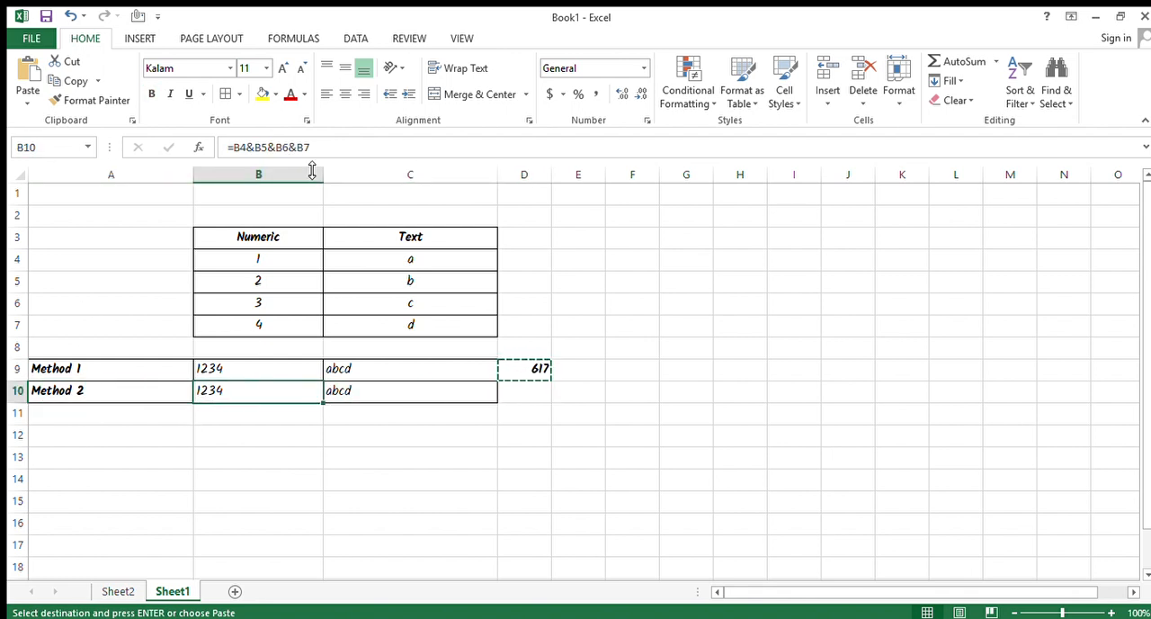
{"action": "left_click", "coordinate": [262, 93]}
Enter =B10*2 in cell D10 and make that cell bold.
{"action": "key", "text": "Right"}
{"action": "key", "text": "Right"}
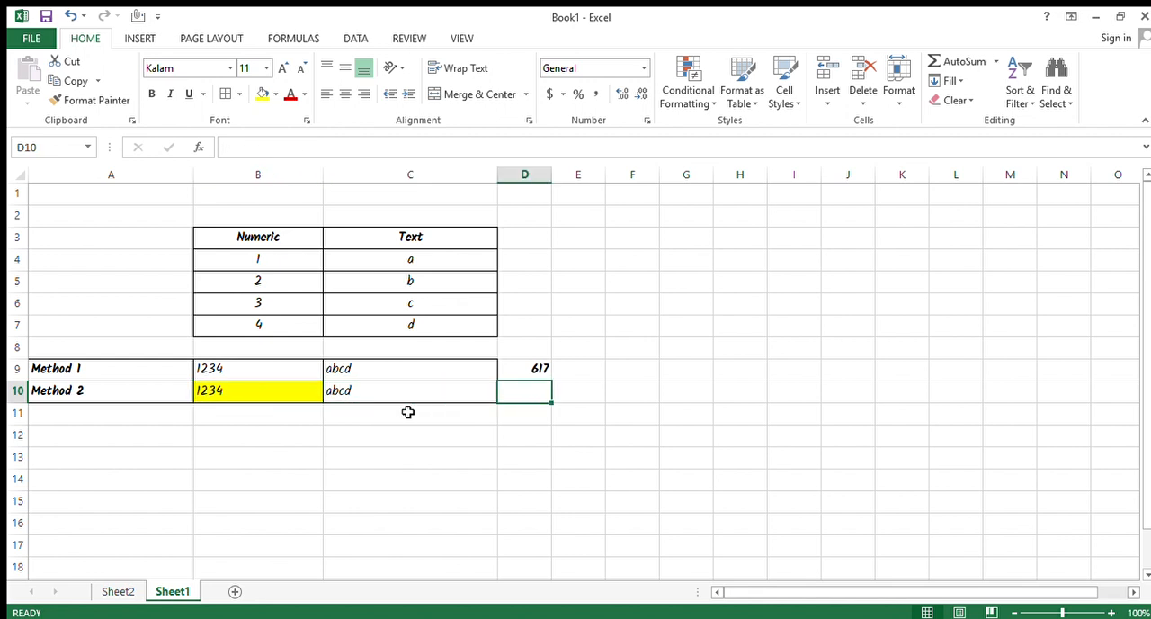
{"action": "type", "text": "="}
{"action": "key", "text": "Left"}
{"action": "key", "text": "Left"}
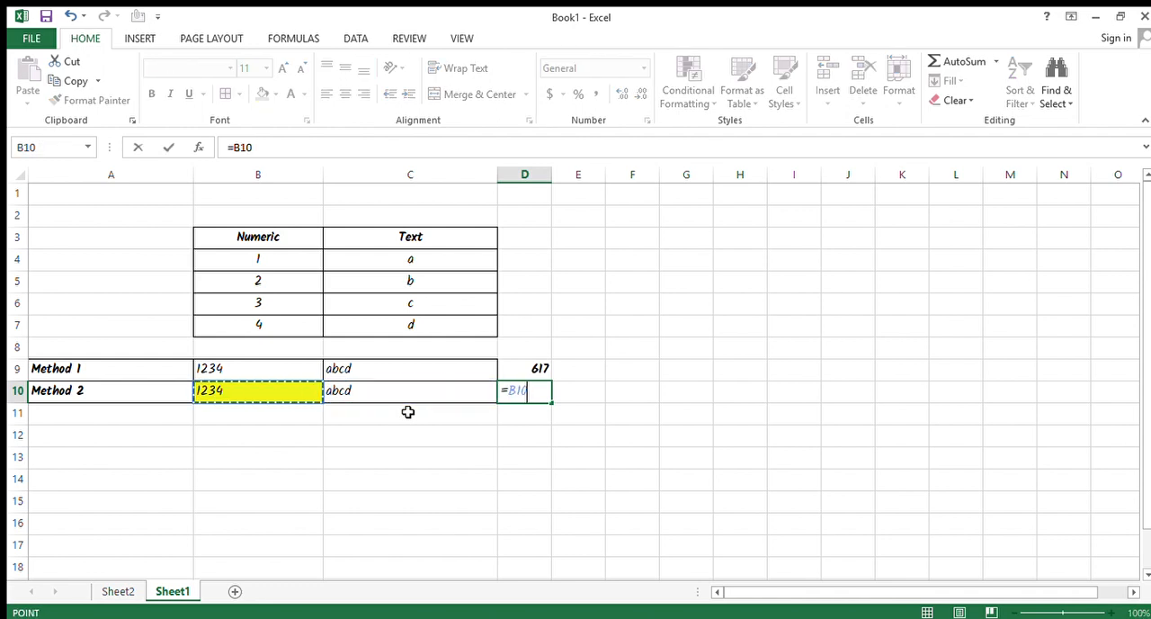
{"action": "type", "text": "*2"}
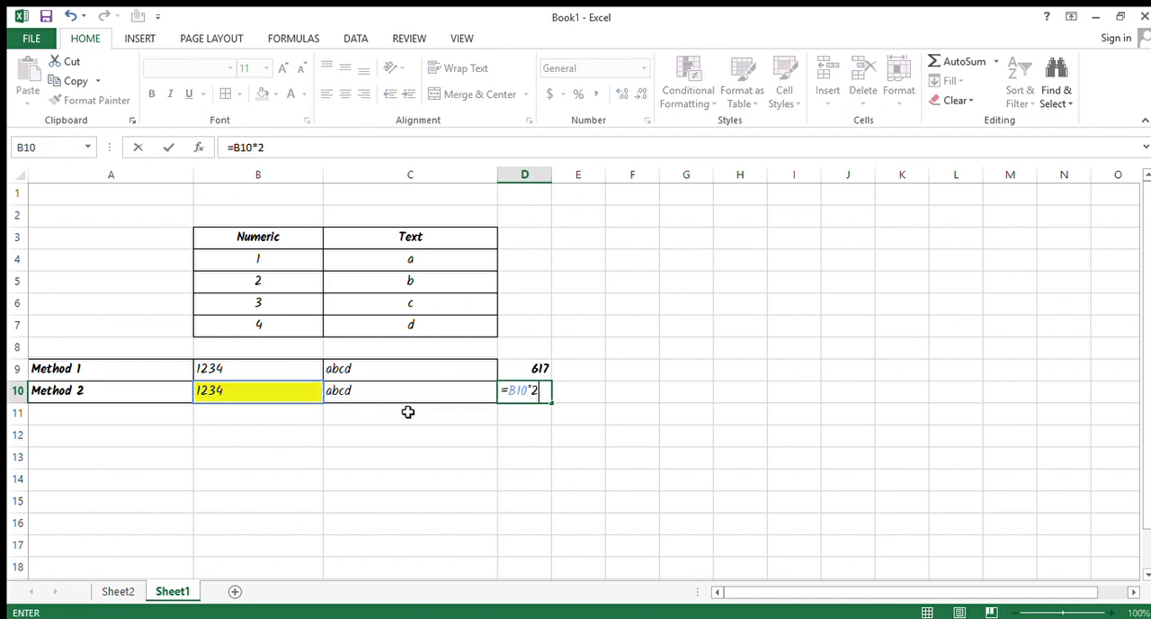
{"action": "key", "text": "Return"}
{"action": "key", "text": "Up"}
{"action": "key", "text": "ctrl+b"}
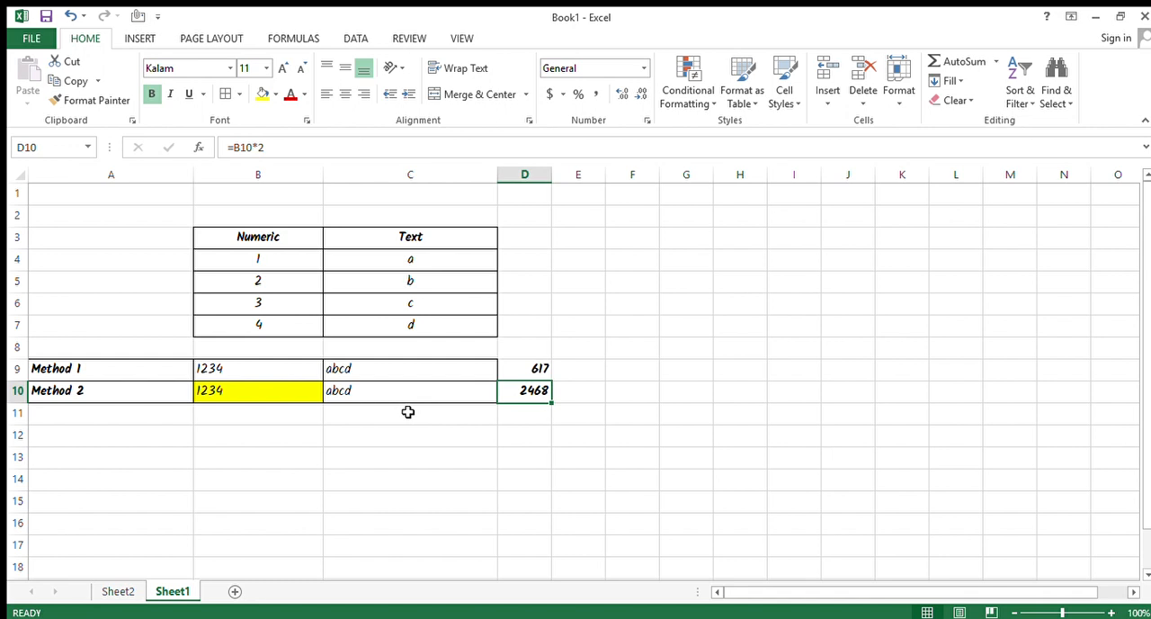
Review the source values in the Numeric column range B4:B7.
{"action": "key", "text": "Left"}
{"action": "key", "text": "Left"}
{"action": "key", "text": "Up"}
{"action": "key", "text": "Up"}
{"action": "key", "text": "Up"}
{"action": "key", "text": "Up"}
{"action": "key", "text": "Right"}
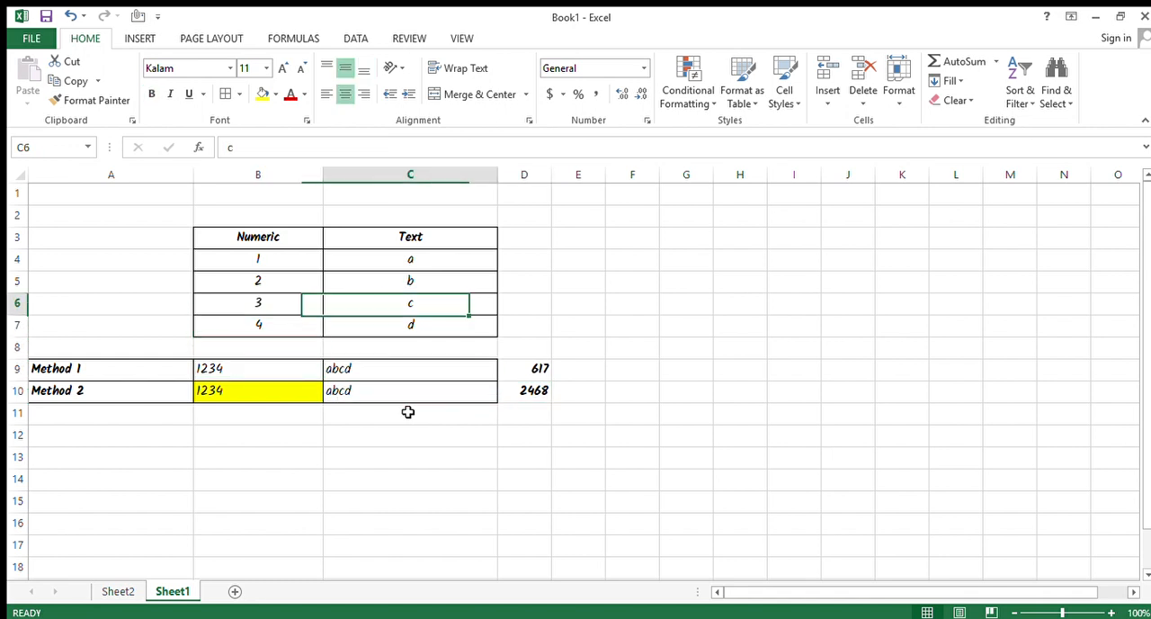
{"action": "key", "text": "Up"}
{"action": "key", "text": "Up"}
{"action": "key", "text": "Left"}
{"action": "key", "text": "shift+Down"}
{"action": "key", "text": "shift+Down"}
{"action": "key", "text": "shift+Down"}
{"action": "key", "text": "Right"}
{"action": "key", "text": "Right"}
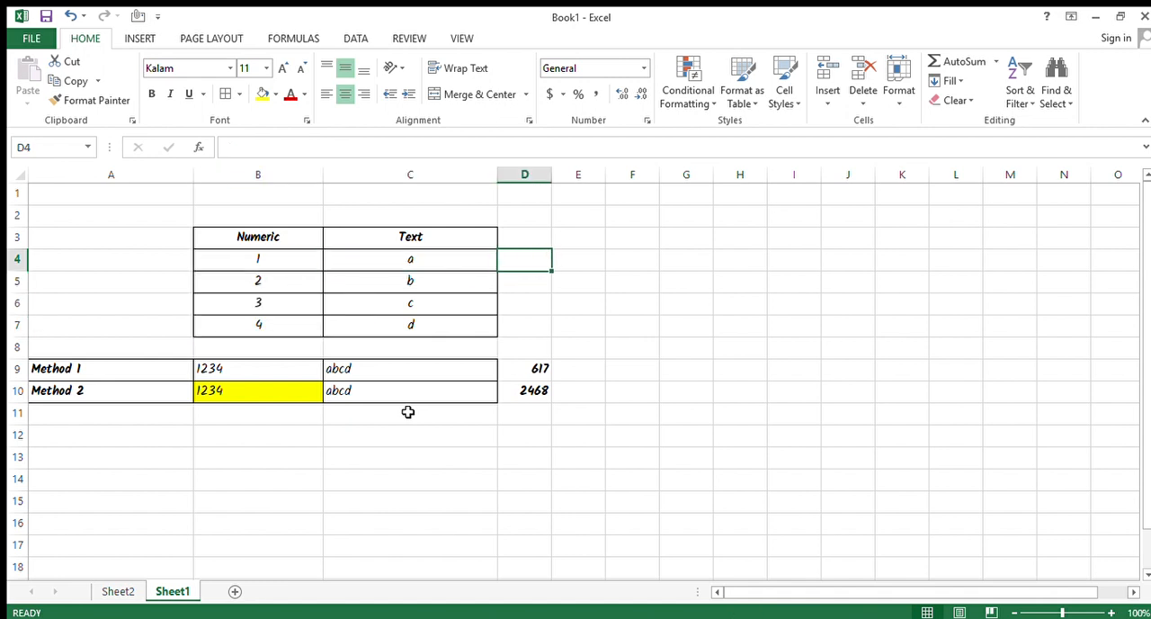
{"action": "key", "text": "Left"}
{"action": "key", "text": "Left"}
{"action": "key", "text": "shift+Down"}
{"action": "key", "text": "shift+Down"}
{"action": "key", "text": "shift+Down"}
{"action": "key", "text": "Right"}
{"action": "key", "text": "Right"}
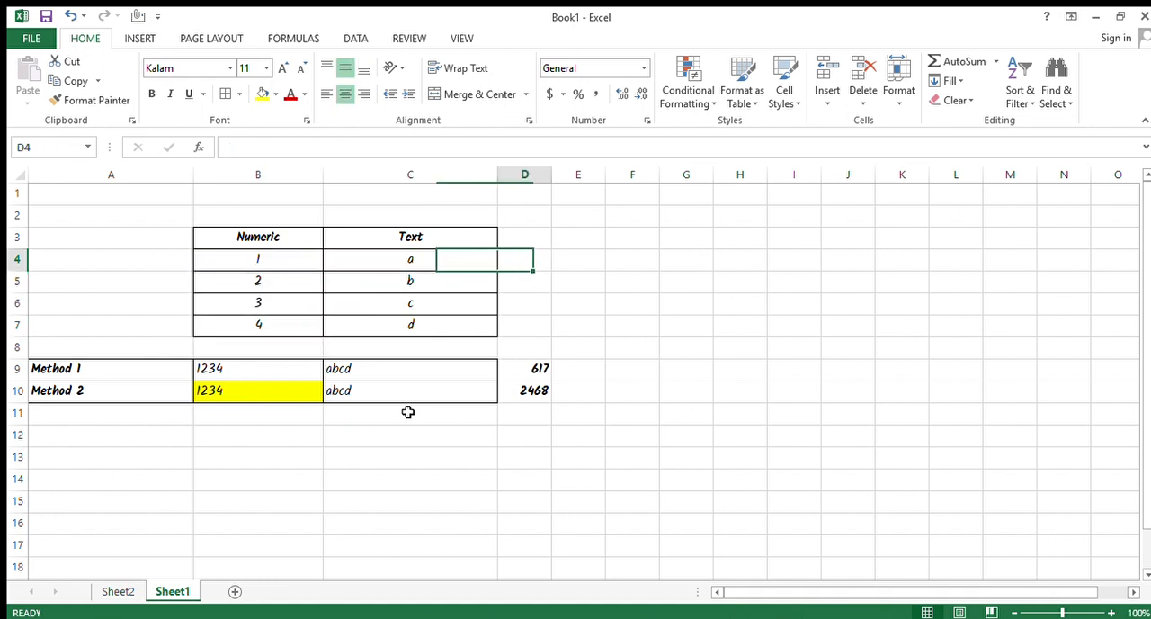
Widen column E and enter =CONCATENATE(TRANSPOSE($B$4:$B$7)) in cell E4.
{"action": "key", "text": "Right"}
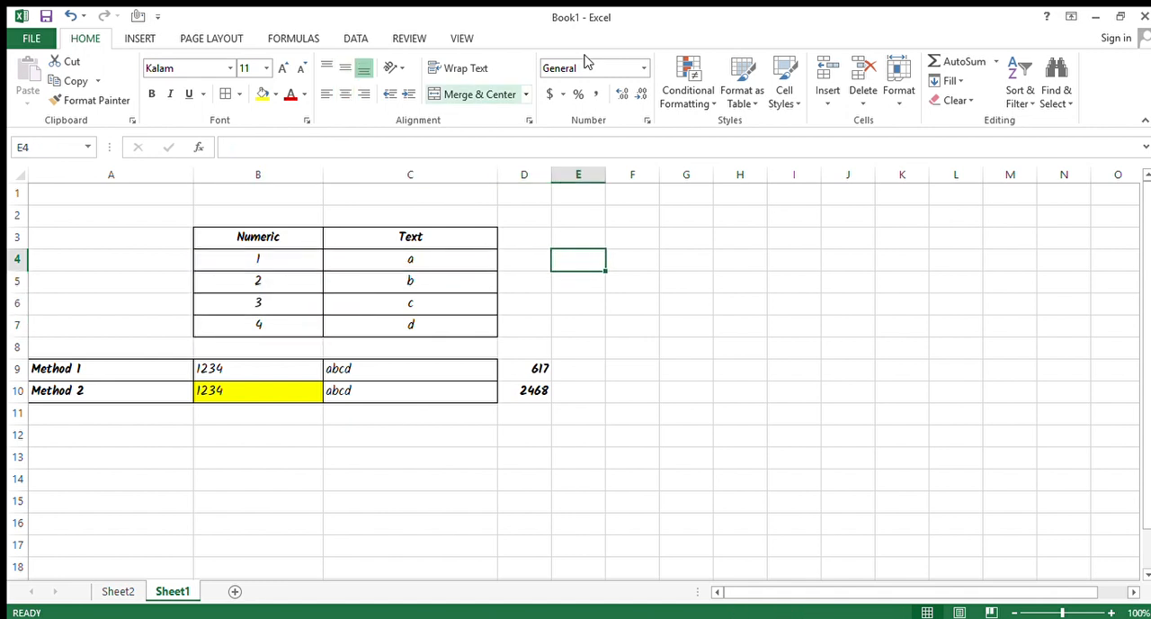
{"action": "left_click_drag", "start_coordinate": [608, 182], "coordinate": [727, 185]}
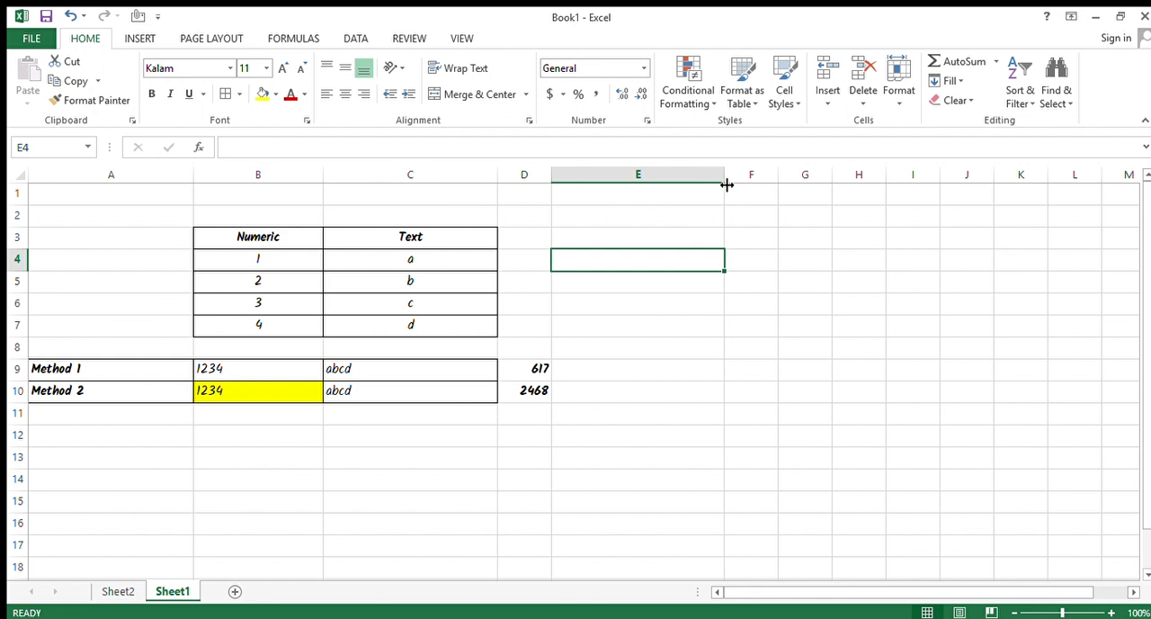
{"action": "type", "text": "="}
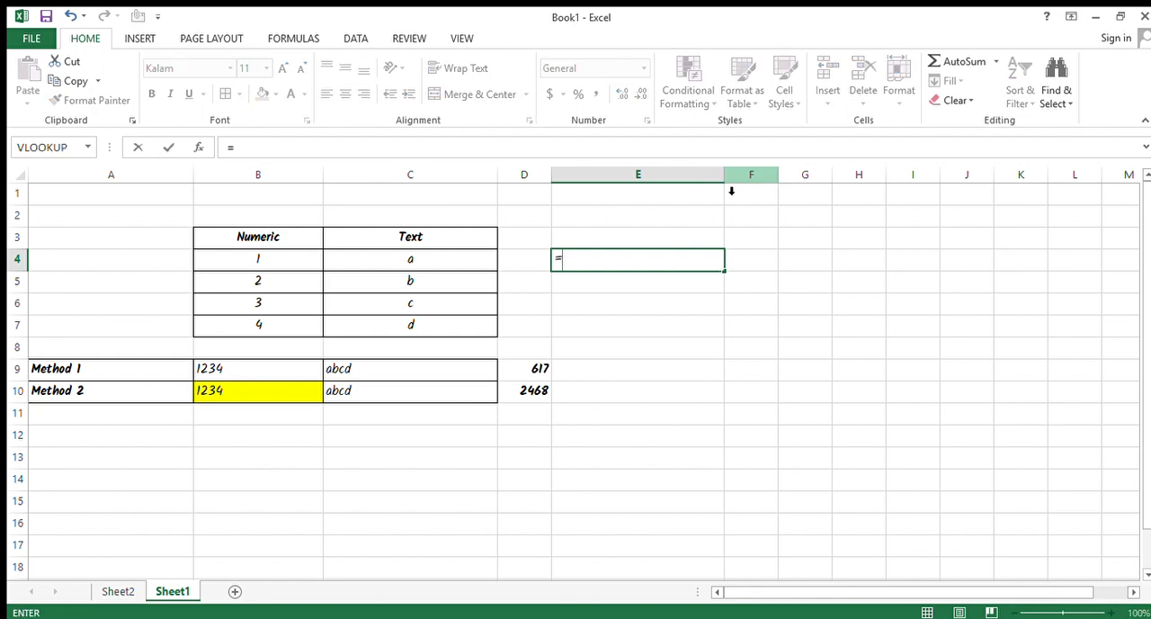
{"action": "type", "text": "CONCATE"}
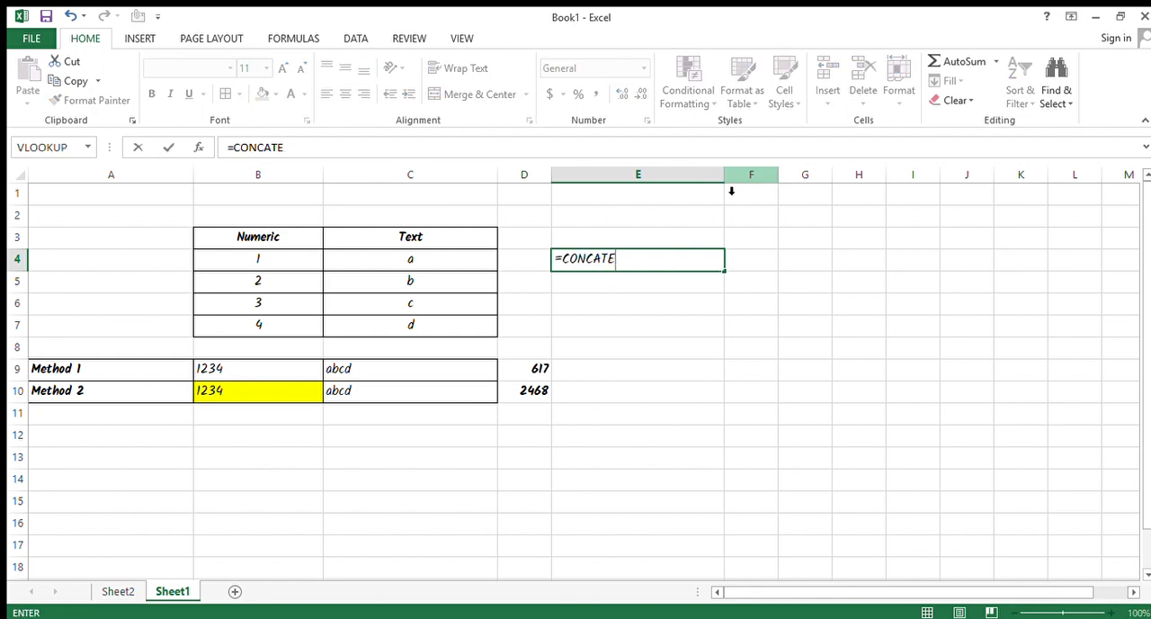
{"action": "type", "text": "NATE(TRANSPOSE("}
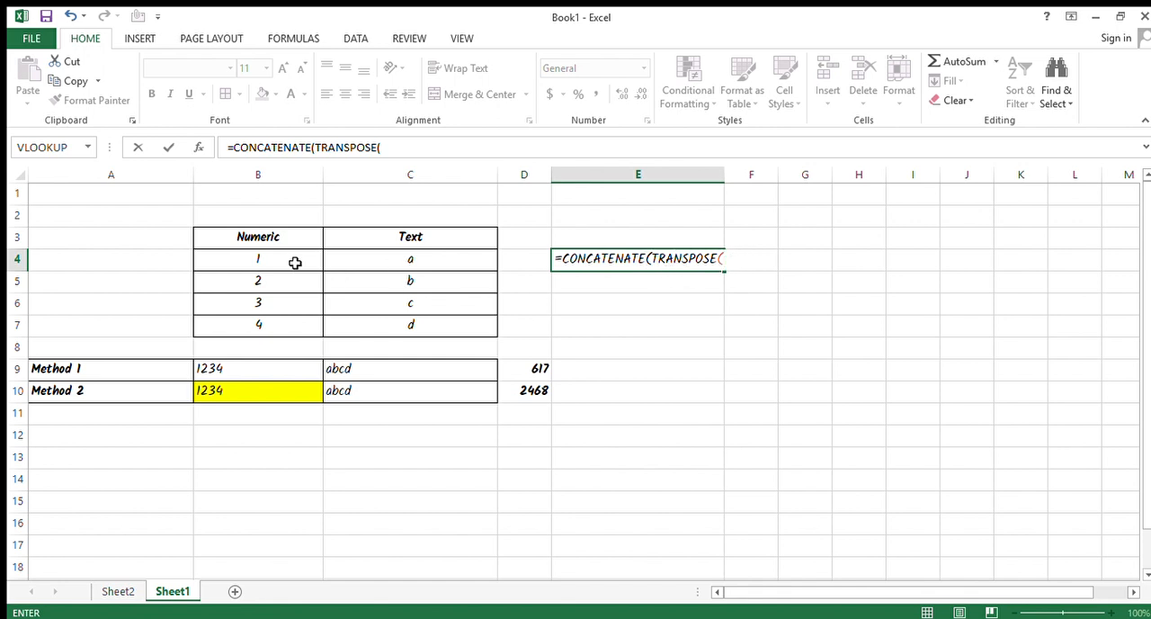
{"action": "left_click_drag", "start_coordinate": [296, 262], "coordinate": [295, 329]}
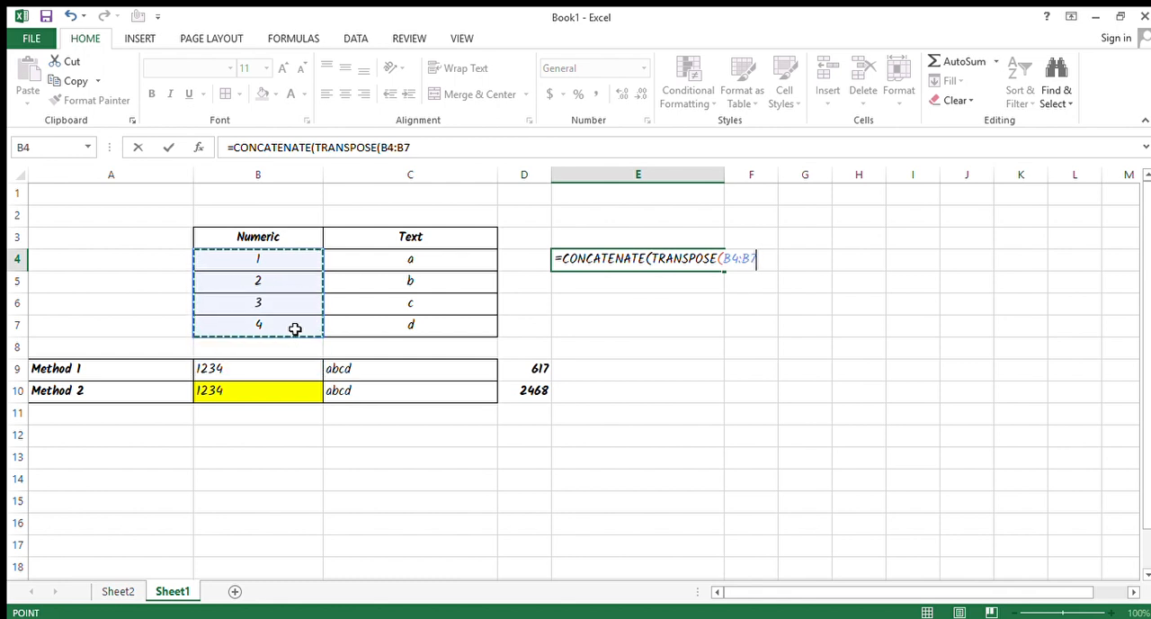
{"action": "key", "text": "F4"}
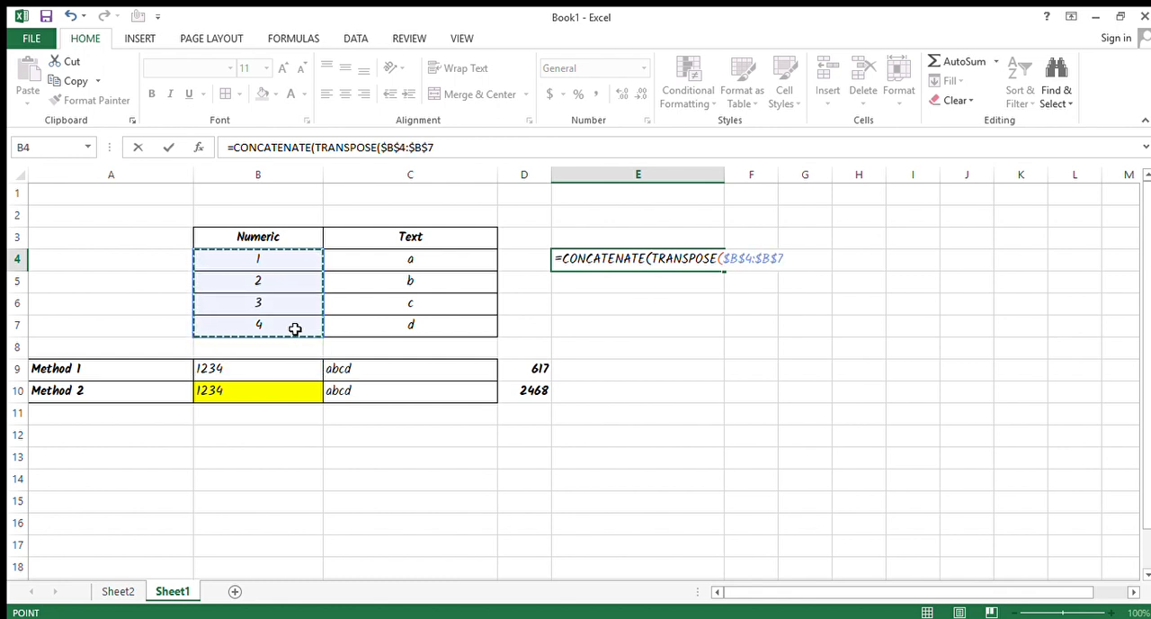
{"action": "type", "text": "))"}
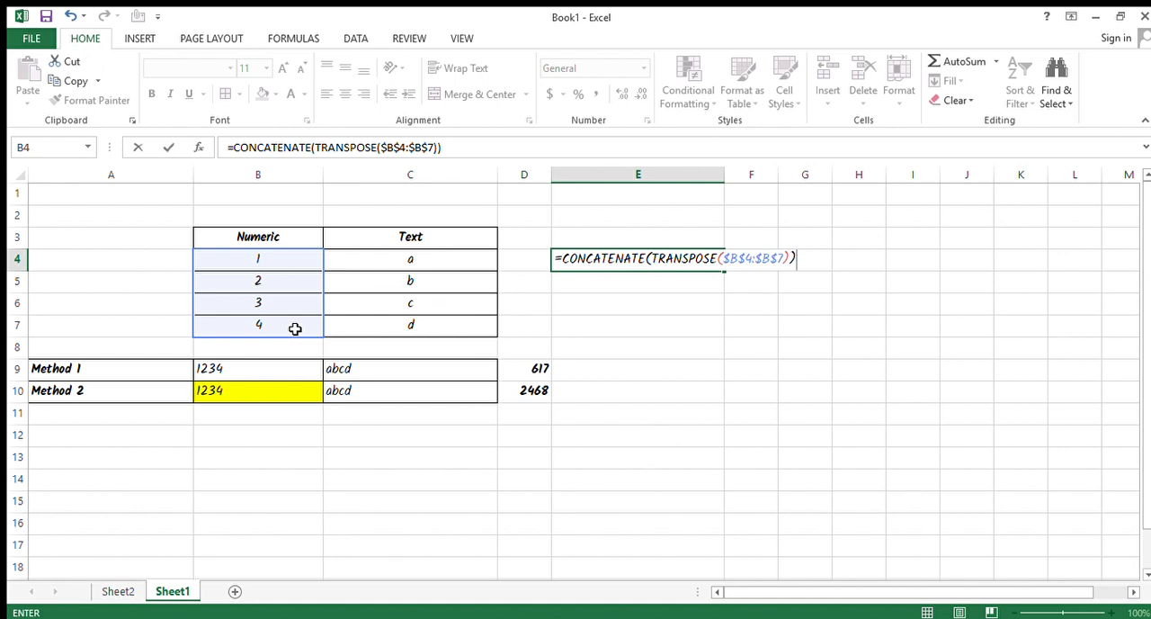
{"action": "key", "text": "Return"}
{"action": "key", "text": "Up"}
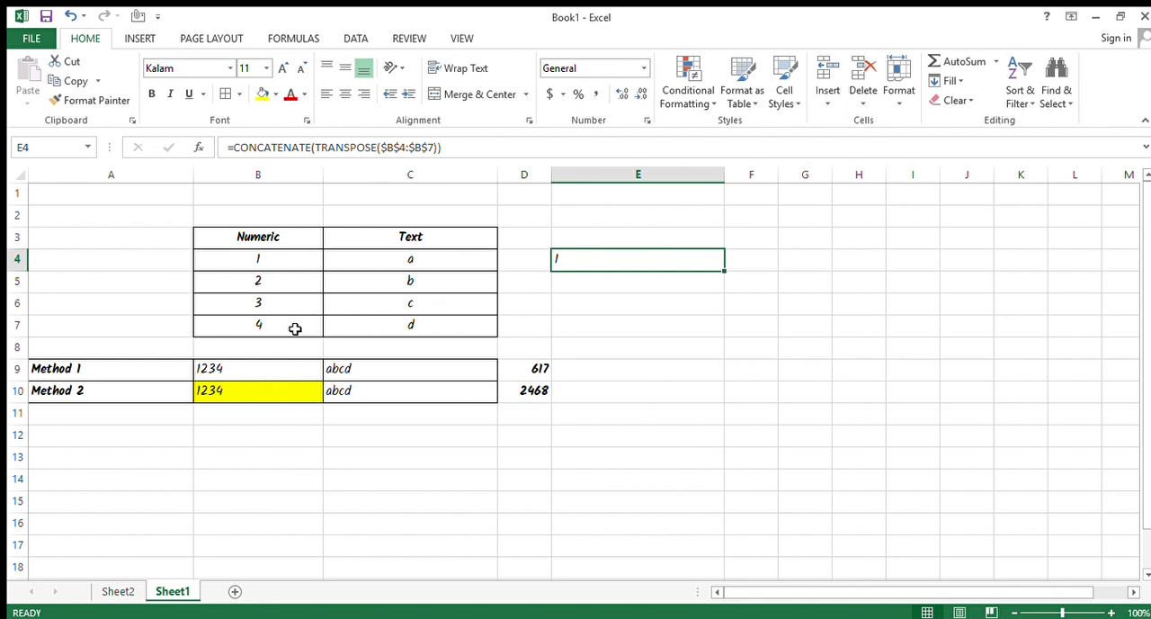
Convert the TRANSPOSE($B$4:$B$7) part of the E4 formula into its array values {1,2,3,4}.
{"action": "key", "text": "F2"}
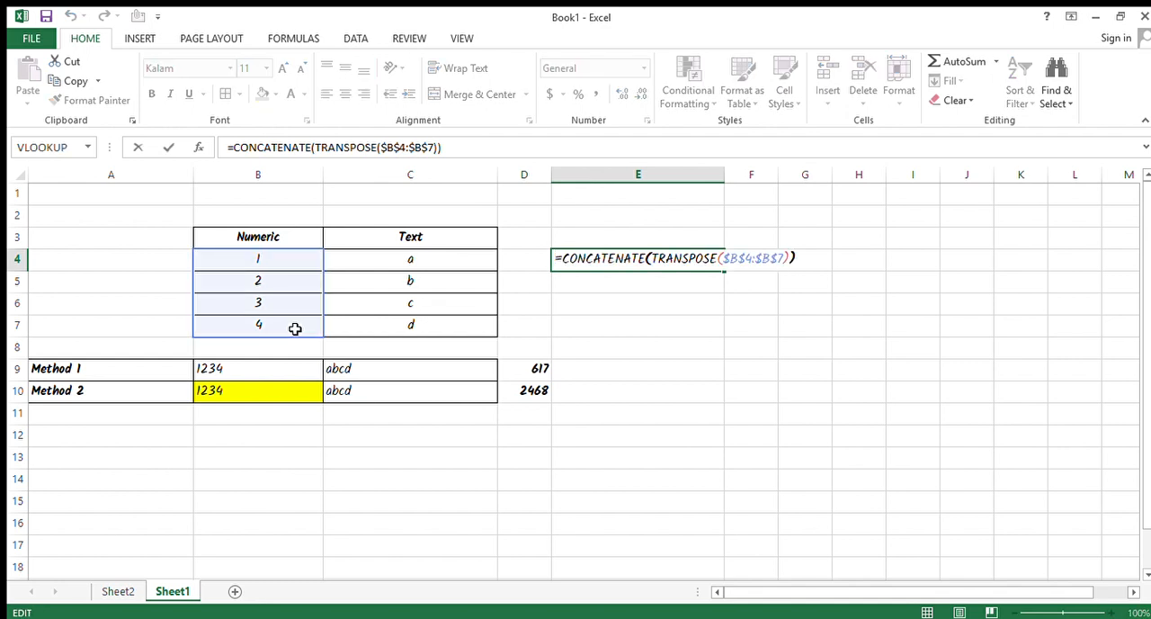
{"action": "key", "text": "shift+Left"}
{"action": "key", "text": "shift+Left"}
{"action": "key", "text": "shift+Left"}
{"action": "key", "text": "shift+Left"}
{"action": "key", "text": "shift+Left"}
{"action": "key", "text": "shift+Left"}
{"action": "key", "text": "shift+Left"}
{"action": "key", "text": "shift+Left"}
{"action": "key", "text": "shift+Left"}
{"action": "key", "text": "shift+Left"}
{"action": "key", "text": "shift+Left"}
{"action": "key", "text": "shift+Left"}
{"action": "key", "text": "shift+Left"}
{"action": "key", "text": "shift+Left"}
{"action": "key", "text": "shift+Left"}
{"action": "key", "text": "shift+Left"}
{"action": "key", "text": "shift+Left"}
{"action": "key", "text": "shift+Left"}
{"action": "key", "text": "shift+Left"}
{"action": "key", "text": "shift+Left"}
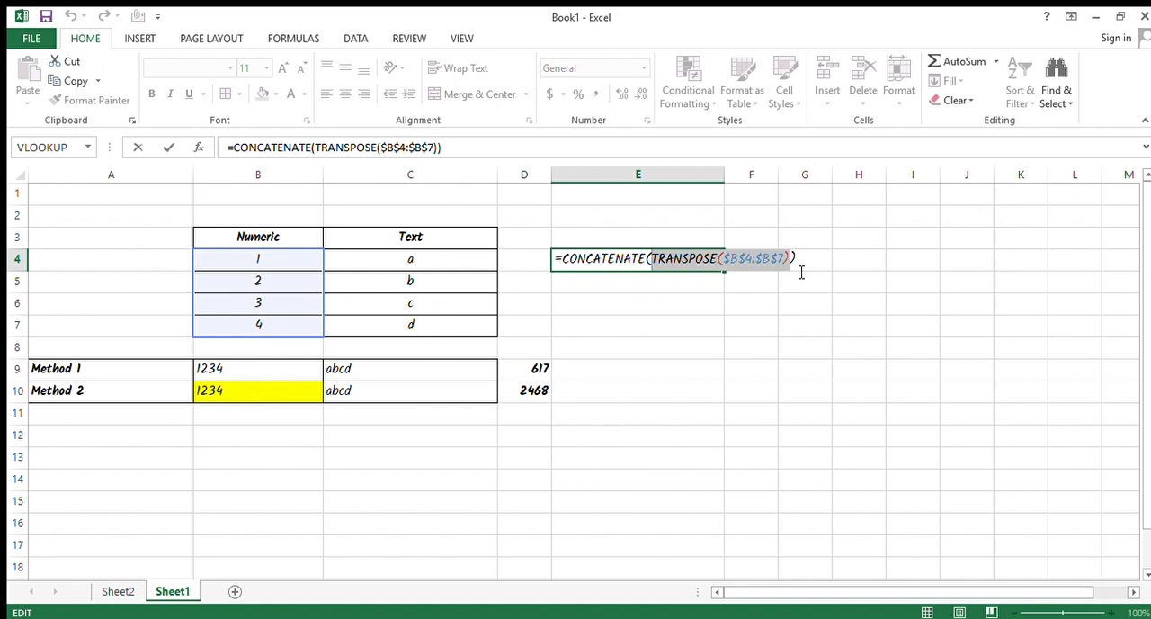
{"action": "key", "text": "F9"}
Remove the curly braces from the array in E4 so the formula reads =CONCATENATE(1,2,3,4).
{"action": "key", "text": "Right"}
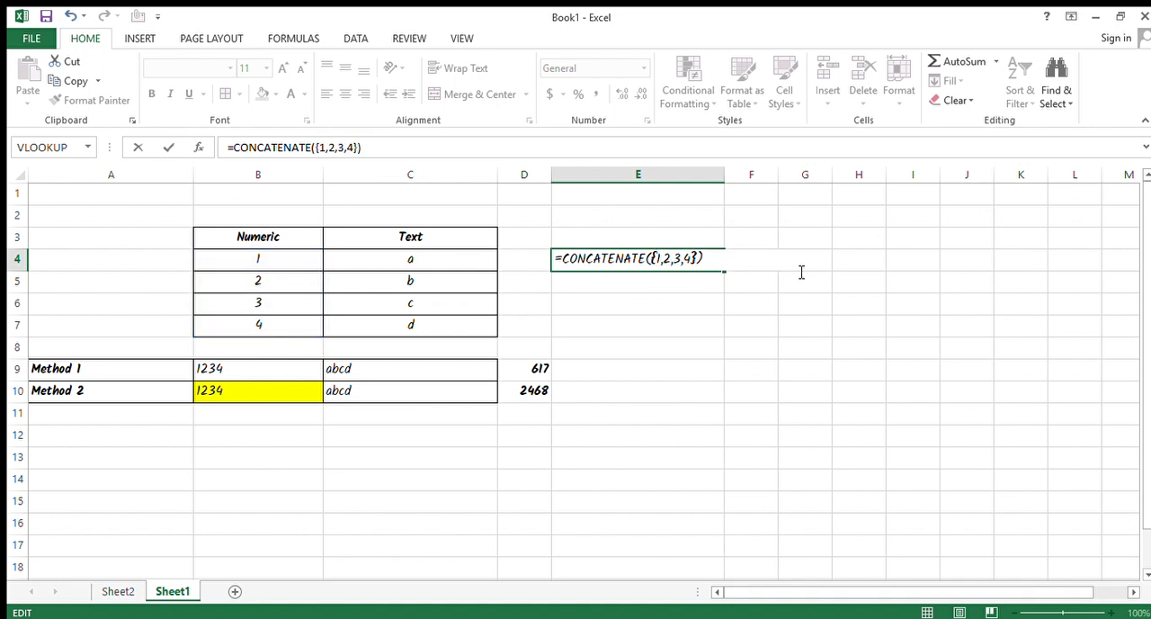
{"action": "key", "text": "shift+Right"}
{"action": "key", "text": "shift+Right"}
{"action": "key", "text": "shift+Right"}
{"action": "key", "text": "shift+Right"}
{"action": "key", "text": "shift+Right"}
{"action": "key", "text": "shift+Right"}
{"action": "key", "text": "shift+Right"}
{"action": "key", "text": "shift+Right"}
{"action": "key", "text": "shift+Right"}
{"action": "key", "text": "shift+Right"}
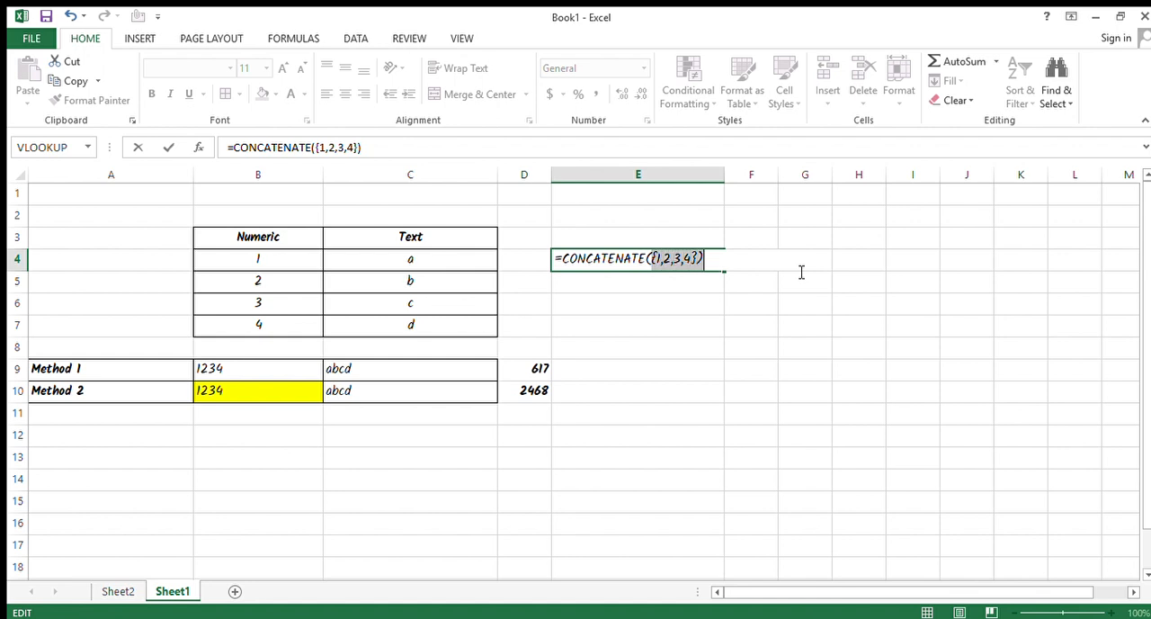
{"action": "key", "text": "shift+Left"}
{"action": "key", "text": "Right"}
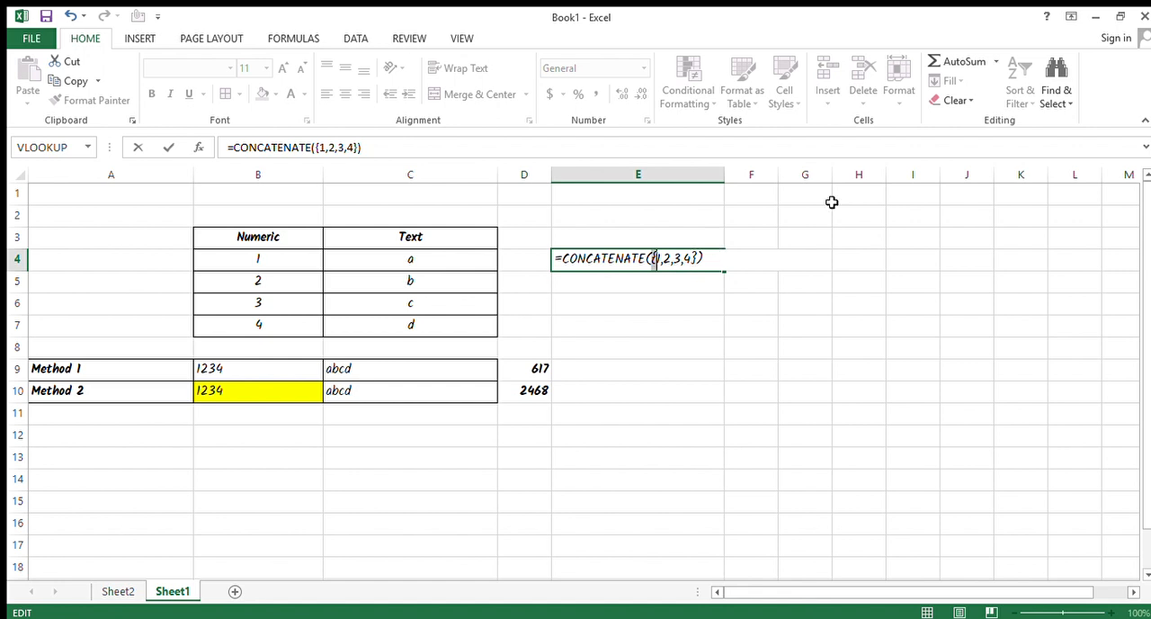
{"action": "left_click", "coordinate": [698, 258]}
{"action": "key", "text": "Delete"}
{"action": "key", "text": "BackSpace"}
{"action": "key", "text": "Return"}
{"action": "left_click", "coordinate": [696, 258]}
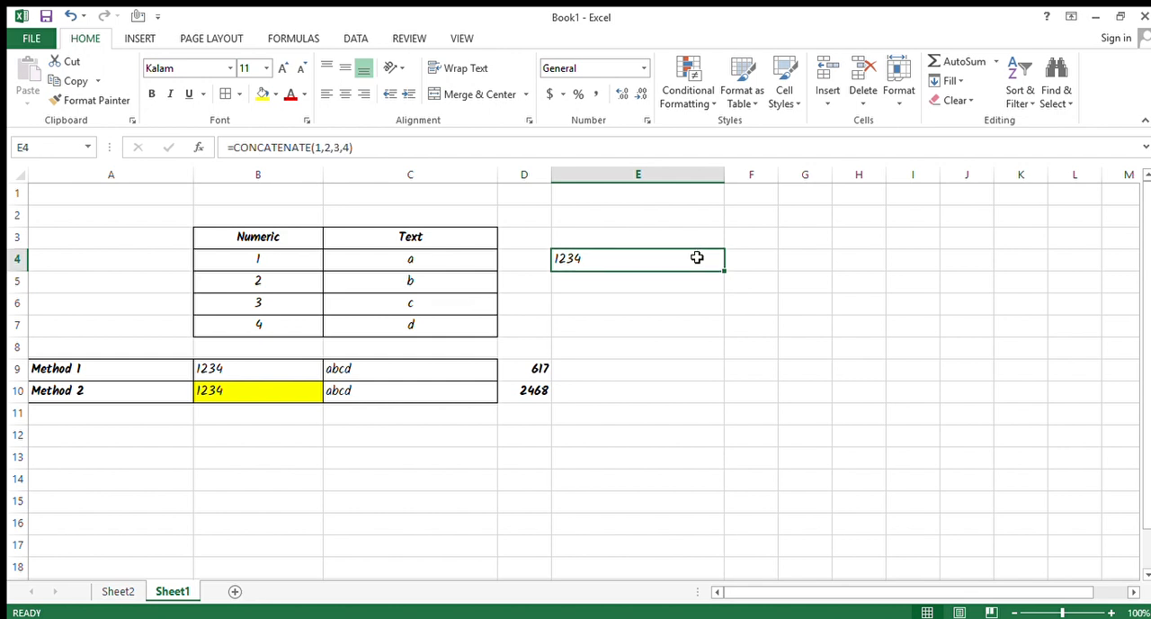
Enter =CONCATENATE(TRANSPOSE(C4:C7)) in cell E5.
{"action": "left_click", "coordinate": [610, 280]}
{"action": "type", "text": "=CON"}
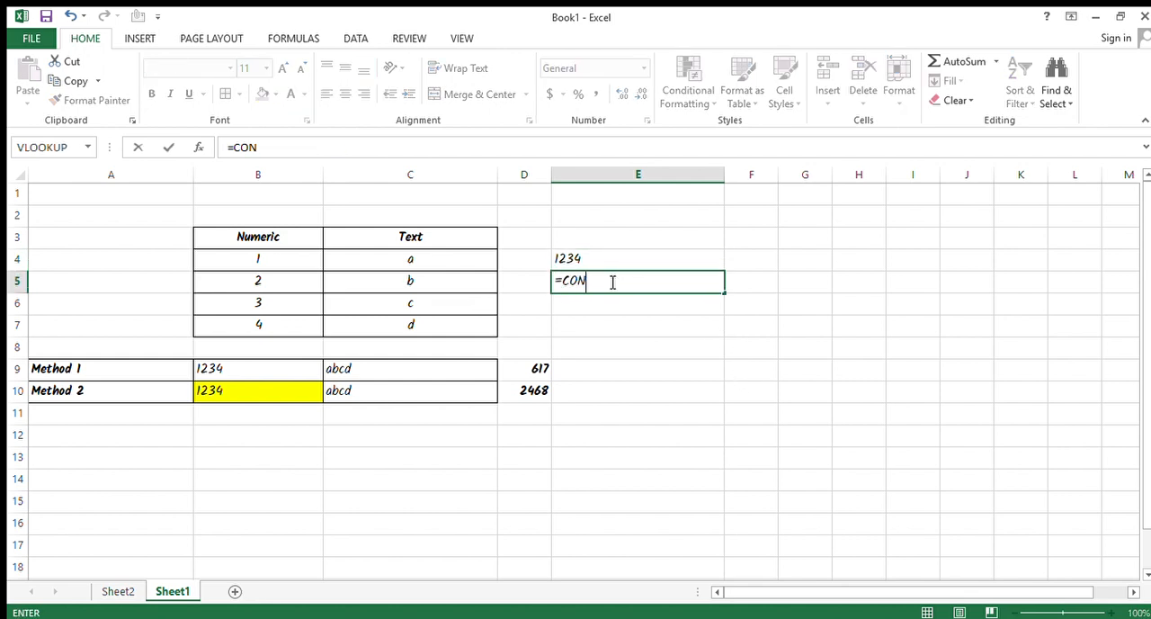
{"action": "type", "text": "CA"}
{"action": "key", "text": "Tab"}
{"action": "type", "text": "TRA"}
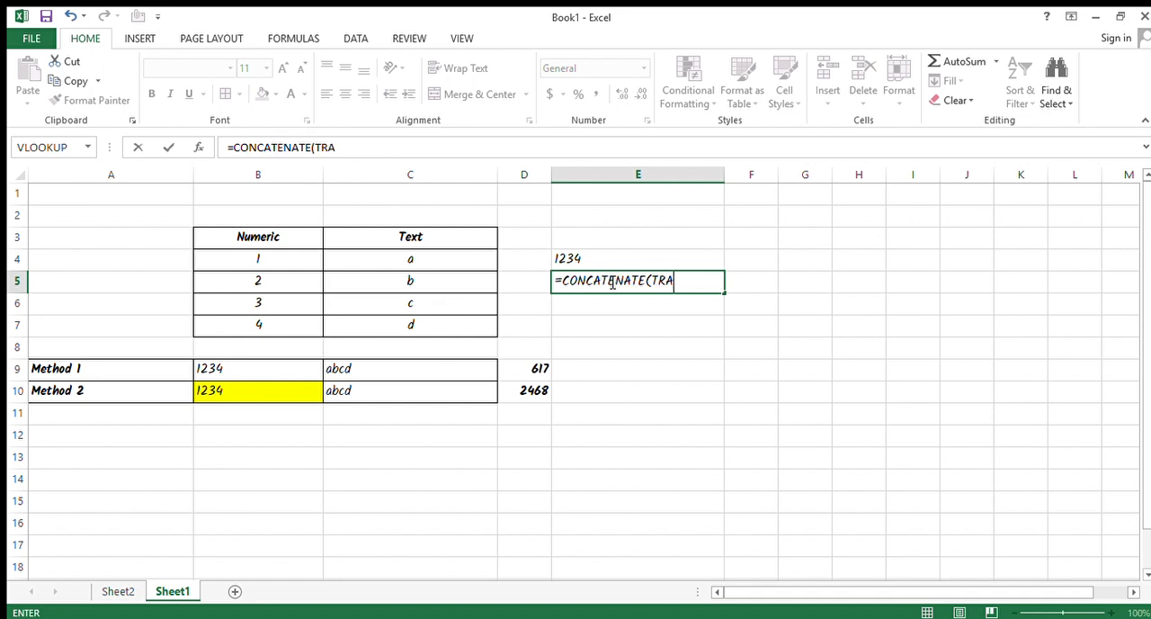
{"action": "key", "text": "Tab"}
{"action": "key", "text": "Left"}
{"action": "key", "text": "Left"}
{"action": "key", "text": "Up"}
{"action": "key", "text": "shift+Down"}
{"action": "key", "text": "shift+Down"}
{"action": "key", "text": "shift+Down"}
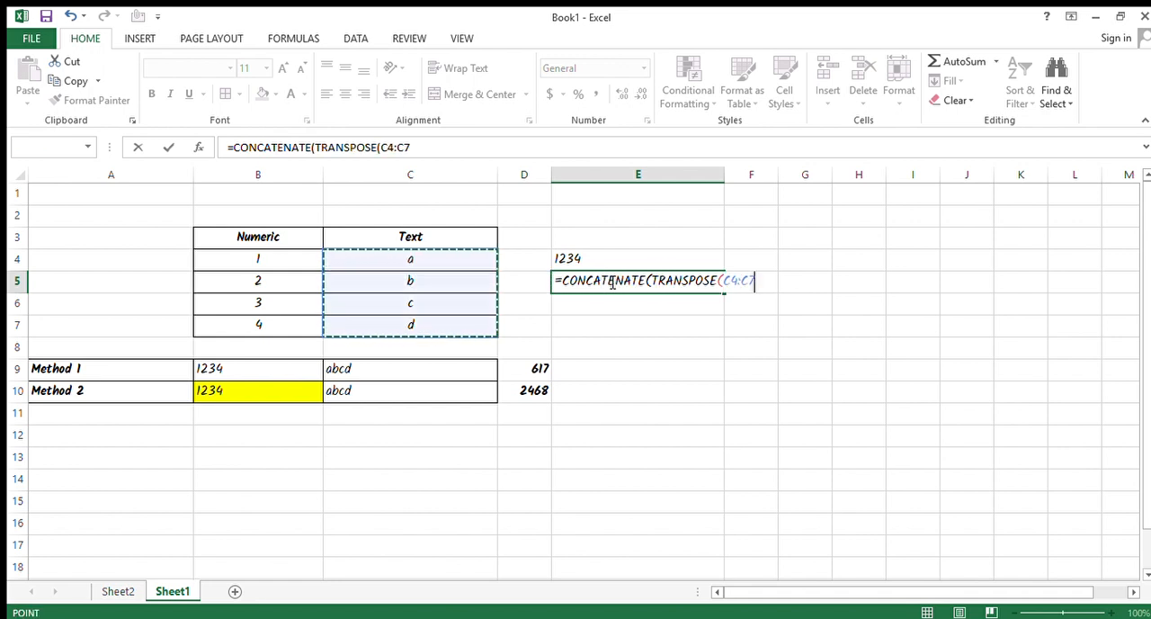
{"action": "type", "text": "))"}
{"action": "key", "text": "ctrl+Return"}
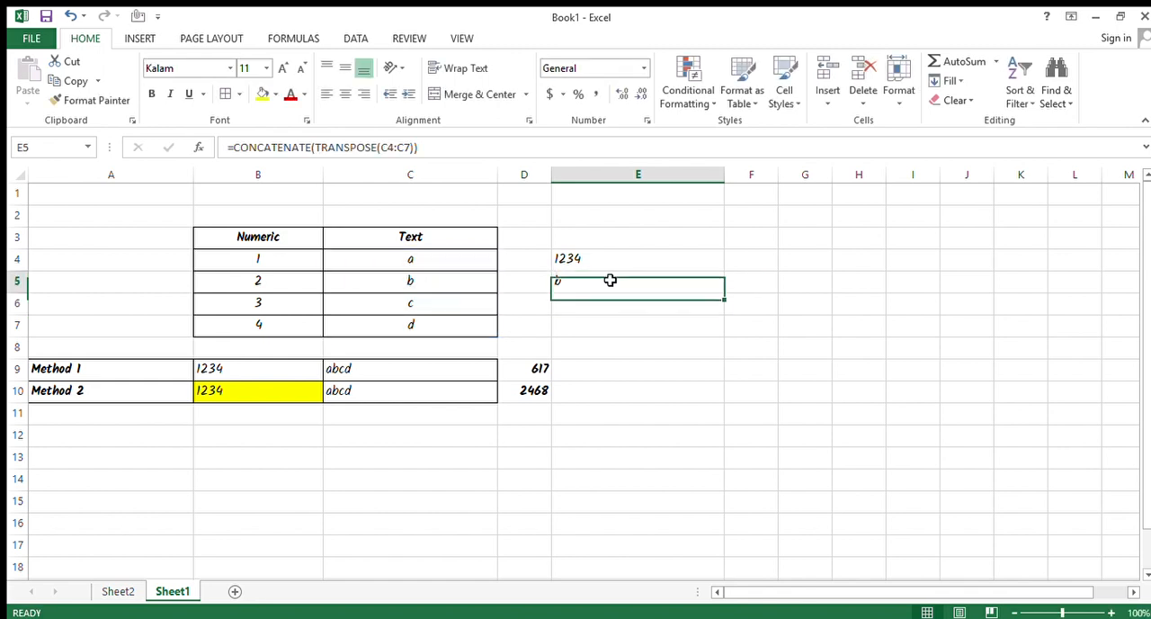
Convert the TRANSPOSE(C4:C7) part of the E5 formula into its array values {"a","b","c","d"}.
{"action": "key", "text": "F2"}
{"action": "key", "text": "shift+Left"}
{"action": "key", "text": "shift+Left"}
{"action": "key", "text": "shift+Left"}
{"action": "key", "text": "shift+Left"}
{"action": "key", "text": "shift+Left"}
{"action": "key", "text": "shift+Left"}
{"action": "key", "text": "shift+Left"}
{"action": "key", "text": "shift+Left"}
{"action": "key", "text": "shift+Left"}
{"action": "key", "text": "shift+Left"}
{"action": "key", "text": "shift+Left"}
{"action": "key", "text": "shift+Left"}
{"action": "key", "text": "shift+Left"}
{"action": "key", "text": "shift+Left"}
{"action": "key", "text": "shift+Left"}
{"action": "key", "text": "shift+Left"}
{"action": "key", "text": "shift+Left"}
{"action": "key", "text": "shift+Left"}
{"action": "key", "text": "shift+Left"}
{"action": "key", "text": "shift+Left"}
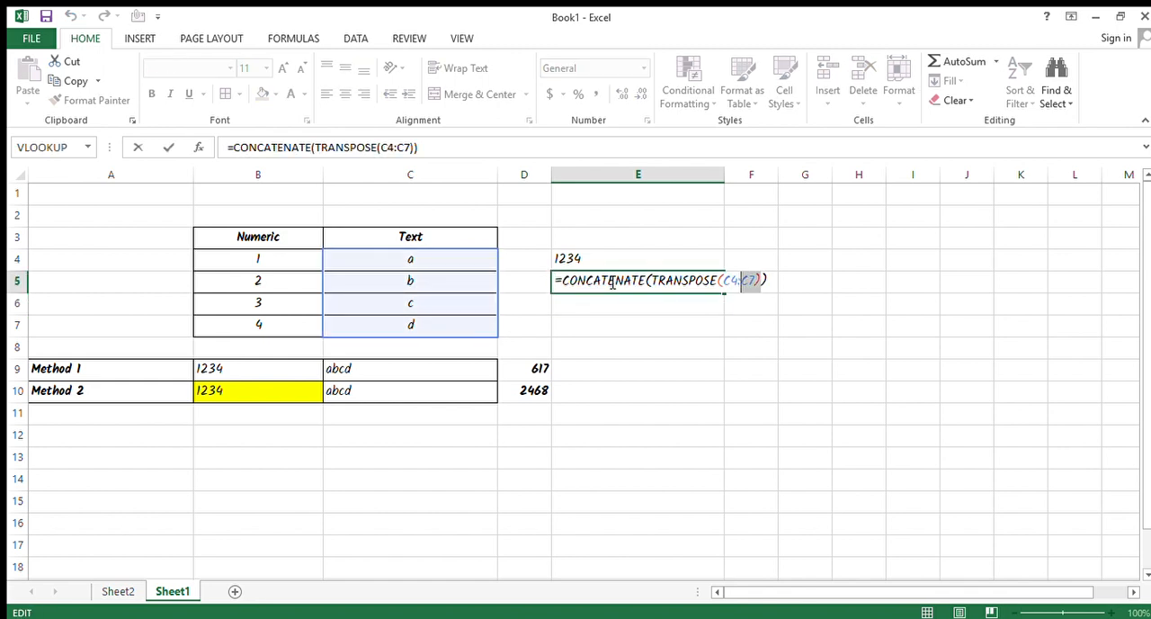
{"action": "key", "text": "shift+Right"}
{"action": "key", "text": "shift+Right"}
{"action": "key", "text": "shift+Right"}
{"action": "key", "text": "shift+Right"}
{"action": "key", "text": "shift+Right"}
{"action": "key", "text": "shift+Right"}
{"action": "key", "text": "shift+Right"}
{"action": "key", "text": "shift+Right"}
{"action": "key", "text": "shift+Right"}
{"action": "key", "text": "shift+Right"}
{"action": "key", "text": "shift+Right"}
{"action": "key", "text": "shift+Right"}
{"action": "key", "text": "F9"}
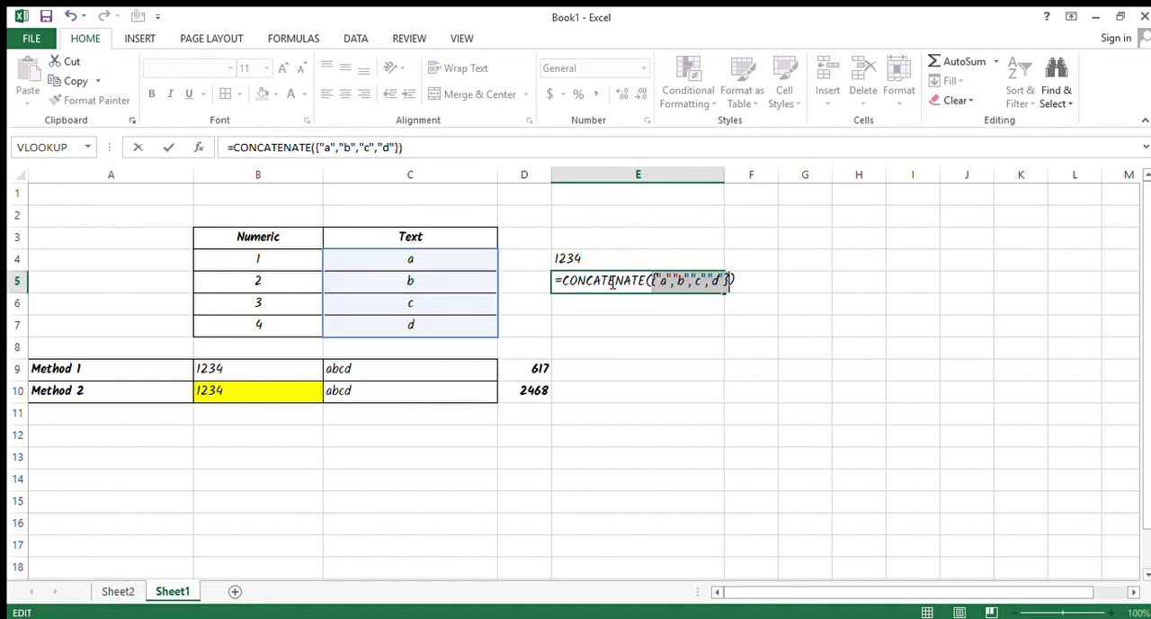
Remove the curly braces from the array in E5 so the formula reads =CONCATENATE("a","b","c","d").
{"action": "key", "text": "BackSpace"}
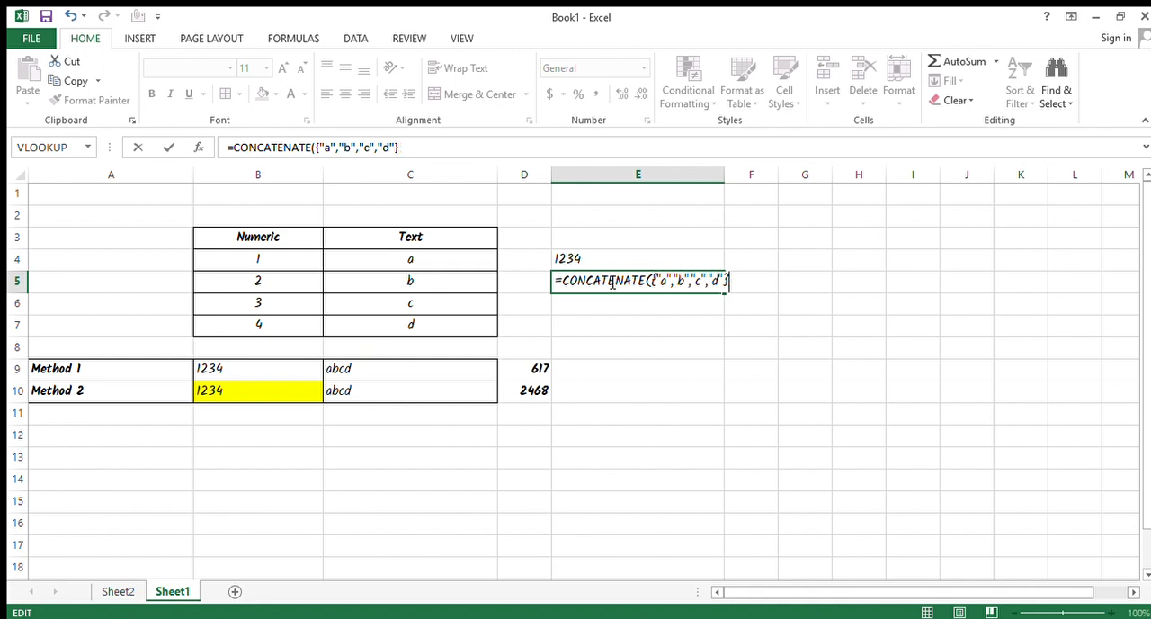
{"action": "type", "text": ")"}
{"action": "key", "text": "Left"}
{"action": "key", "text": "BackSpace"}
{"action": "key", "text": "Left"}
{"action": "key", "text": "Left"}
{"action": "key", "text": "Left"}
{"action": "key", "text": "Left"}
{"action": "key", "text": "Left"}
{"action": "key", "text": "Left"}
{"action": "key", "text": "Left"}
{"action": "key", "text": "Left"}
{"action": "key", "text": "Left"}
{"action": "key", "text": "Left"}
{"action": "key", "text": "Left"}
{"action": "key", "text": "Left"}
{"action": "key", "text": "Left"}
{"action": "key", "text": "Left"}
{"action": "key", "text": "BackSpace"}
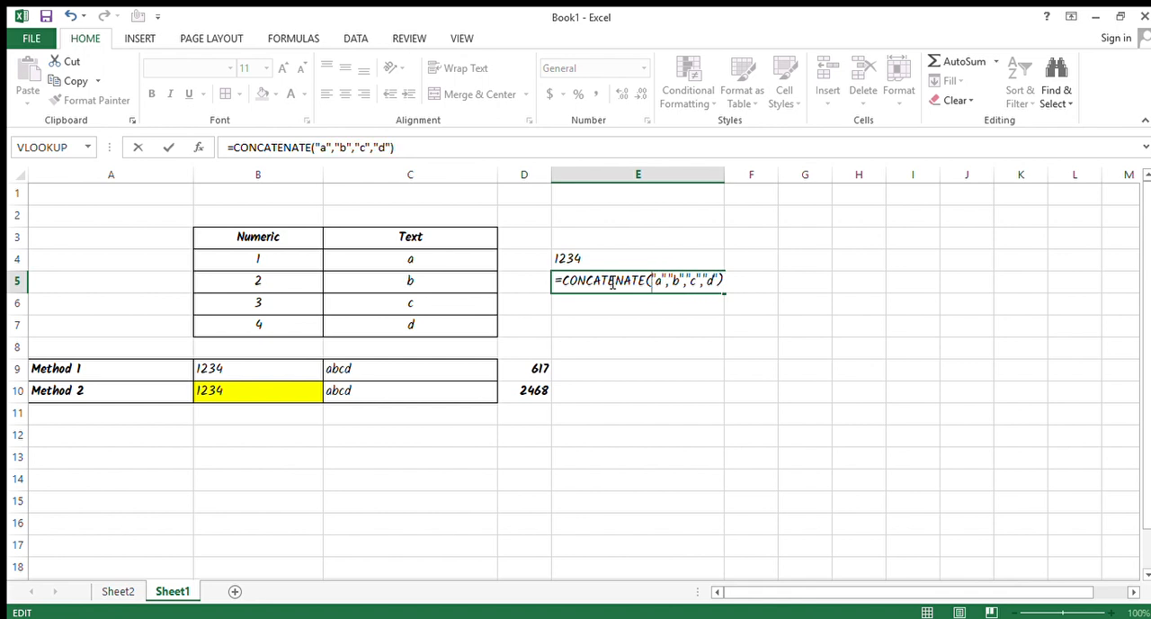
{"action": "left_click", "coordinate": [737, 285]}
{"action": "key", "text": "Return"}
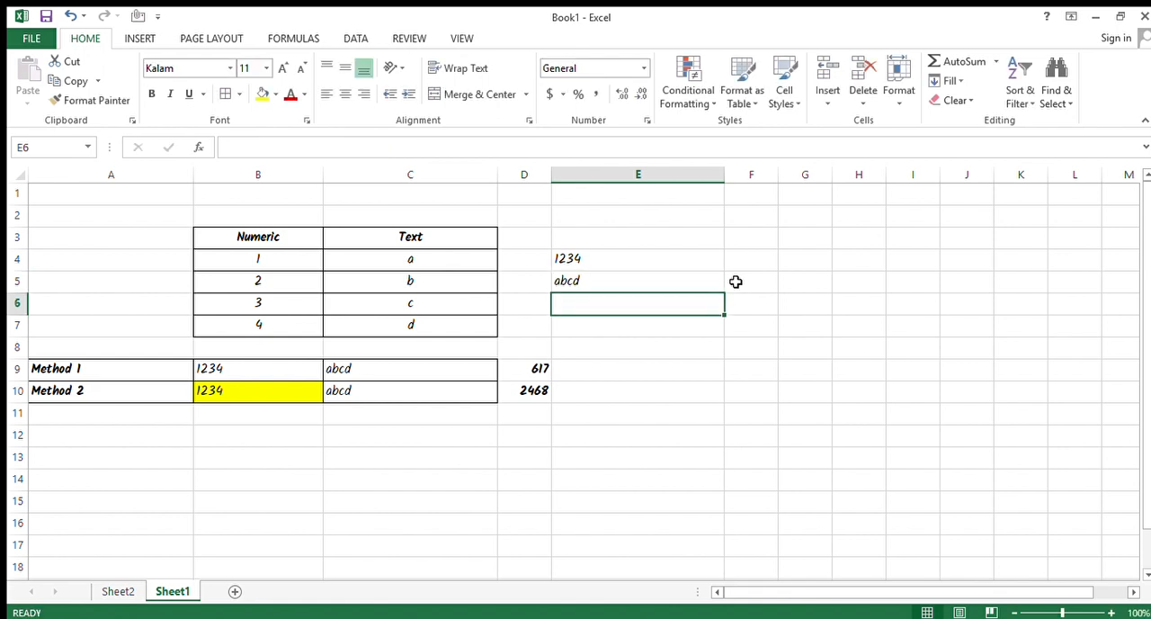
Review the source values in the Numeric range B4:B7 and the Text range C4:C7.
{"action": "key", "text": "Left"}
{"action": "key", "text": "Up"}
{"action": "key", "text": "Left"}
{"action": "key", "text": "Left"}
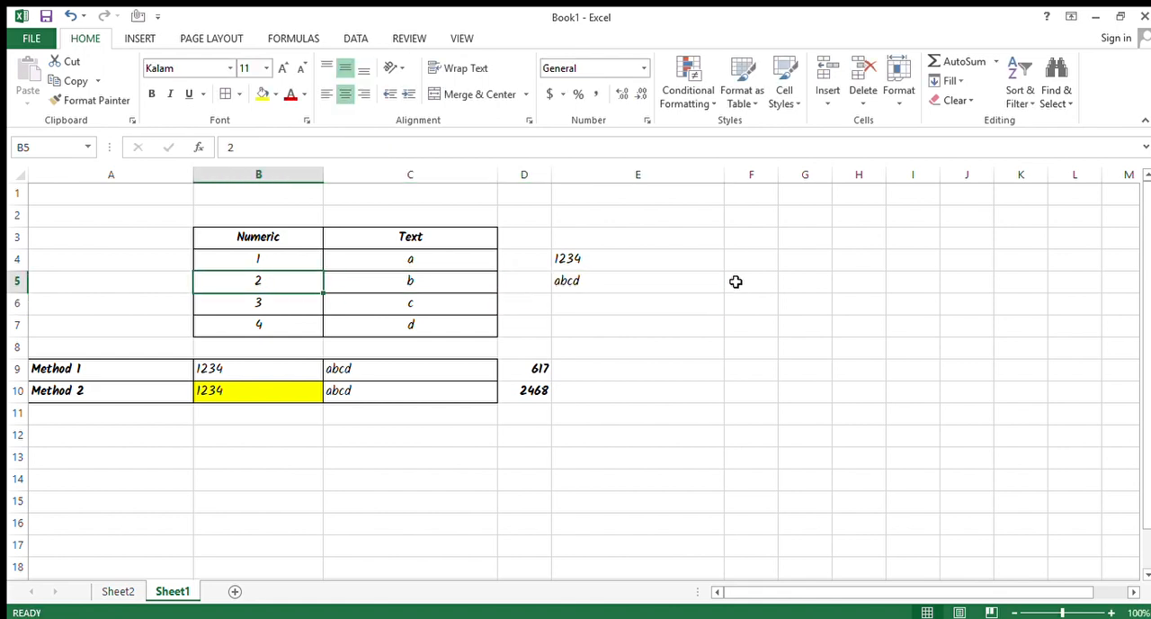
{"action": "key", "text": "Down"}
{"action": "key", "text": "Up"}
{"action": "key", "text": "Up"}
{"action": "key", "text": "shift+Down"}
{"action": "key", "text": "shift+Down"}
{"action": "key", "text": "shift+Down"}
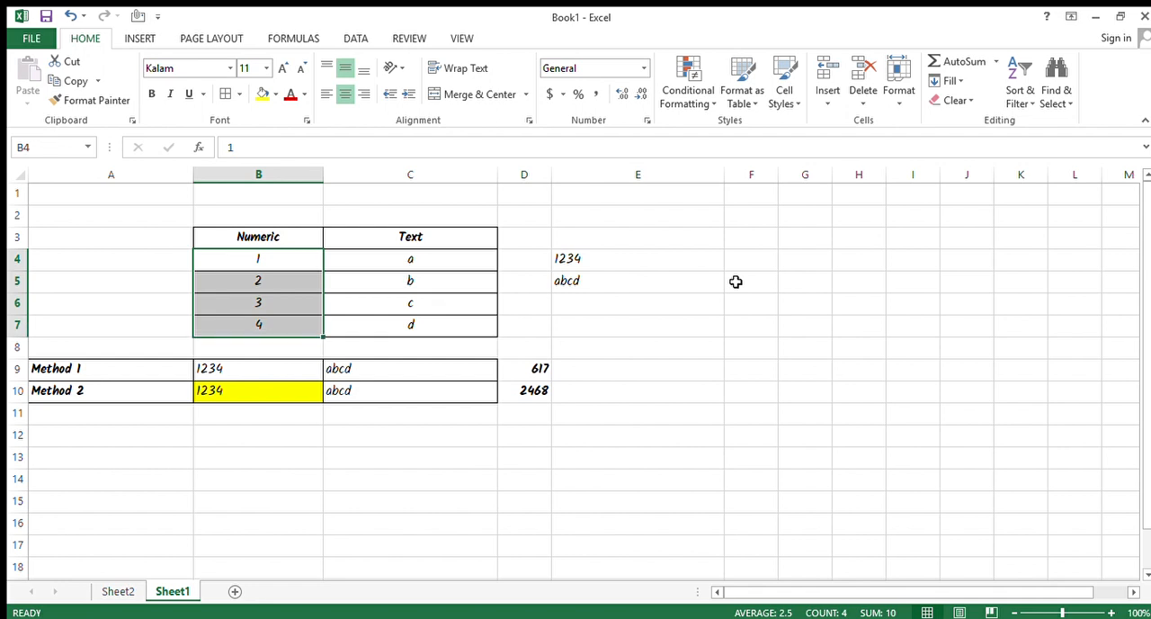
{"action": "key", "text": "Right"}
{"action": "key", "text": "shift+Down"}
{"action": "key", "text": "shift+Down"}
{"action": "key", "text": "shift+Down"}
{"action": "key", "text": "Left"}
Compare the merged results in cells E4 and E5.
{"action": "key", "text": "Right"}
{"action": "key", "text": "Right"}
{"action": "key", "text": "Right"}
{"action": "key", "text": "shift+Down"}
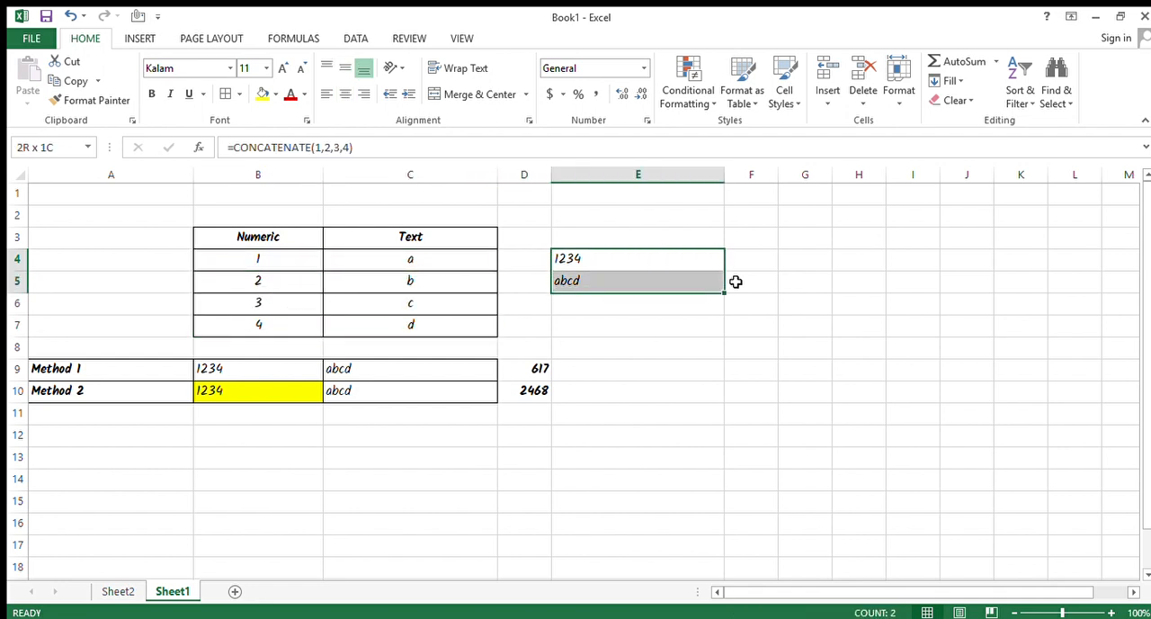
{"action": "key", "text": "shift+Up"}
{"action": "key", "text": "shift+Down"}
{"action": "key", "text": "Up"}
{"action": "key", "text": "Down"}
{"action": "key", "text": "Down"}
{"action": "key", "text": "Up"}
{"action": "key", "text": "Down"}
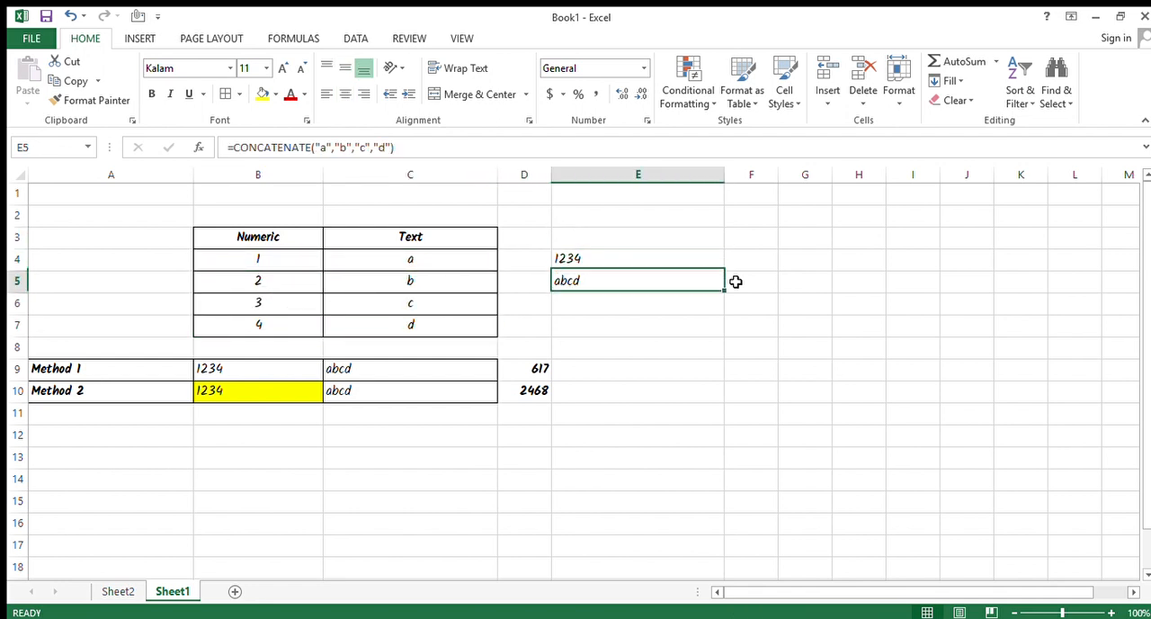
{"action": "key", "text": "Up"}
{"action": "key", "text": "Down"}
{"action": "key", "text": "Up"}
{"action": "key", "text": "Down"}
{"action": "key", "text": "Up"}
{"action": "key", "text": "Left"}
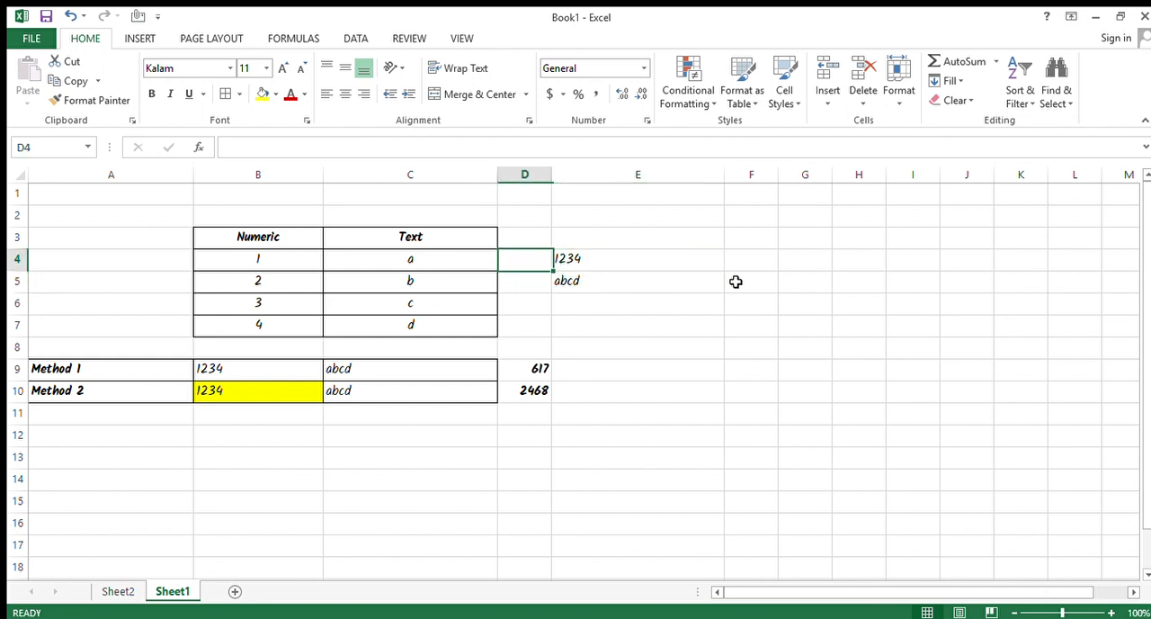
Inspect the Method 1 and Method 2 formulas in B9 and B10 and their neighbouring results.
{"action": "key", "text": "Left"}
{"action": "key", "text": "Left"}
{"action": "key", "text": "Down"}
{"action": "key", "text": "Down"}
{"action": "key", "text": "Down"}
{"action": "key", "text": "Down"}
{"action": "key", "text": "Down"}
{"action": "key", "text": "Right"}
{"action": "key", "text": "Left"}
{"action": "key", "text": "F2"}
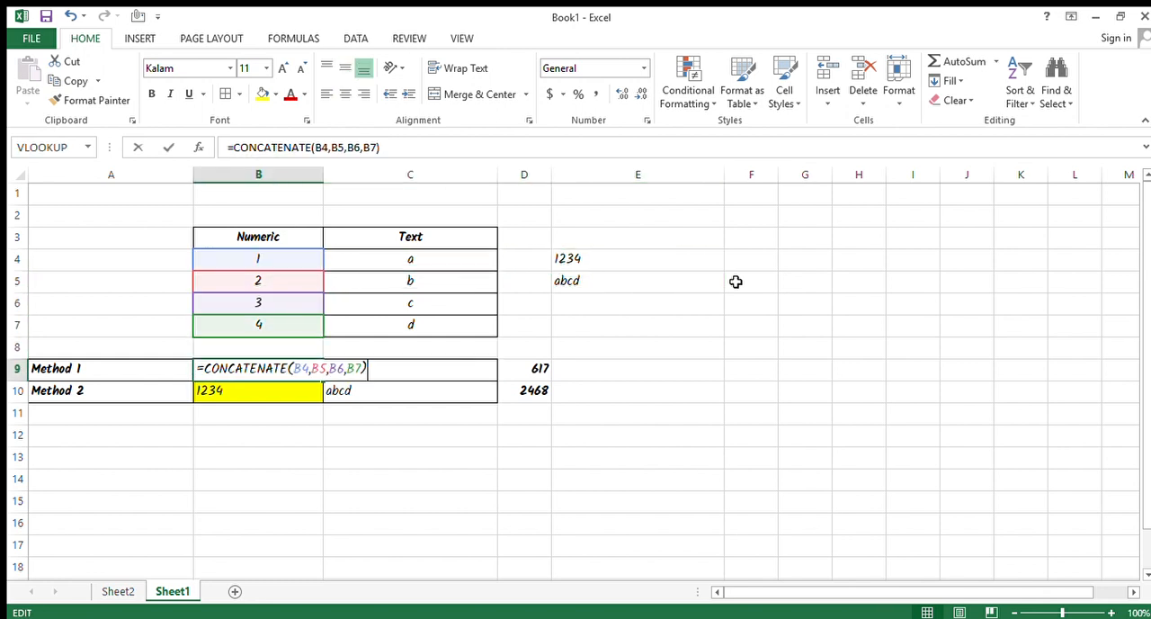
{"action": "key", "text": "Escape"}
{"action": "key", "text": "Down"}
{"action": "key", "text": "F2"}
{"action": "key", "text": "Escape"}
{"action": "key", "text": "Up"}
{"action": "key", "text": "Right"}
Inspect the hardcoded CONCATENATE formulas in cells E4 and E5.
{"action": "key", "text": "Down"}
{"action": "key", "text": "Up"}
{"action": "key", "text": "Right"}
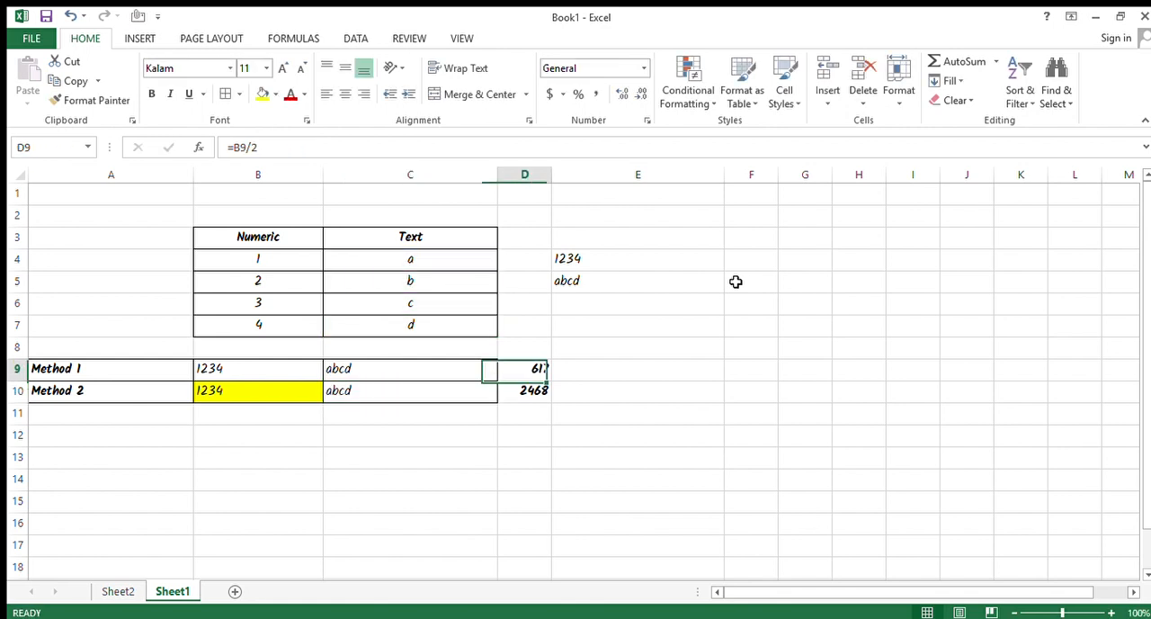
{"action": "key", "text": "Right"}
{"action": "key", "text": "Up"}
{"action": "key", "text": "Up"}
{"action": "key", "text": "Up"}
{"action": "key", "text": "Up"}
{"action": "key", "text": "Up"}
{"action": "key", "text": "F2"}
{"action": "key", "text": "Escape"}
{"action": "key", "text": "Down"}
{"action": "key", "text": "F2"}
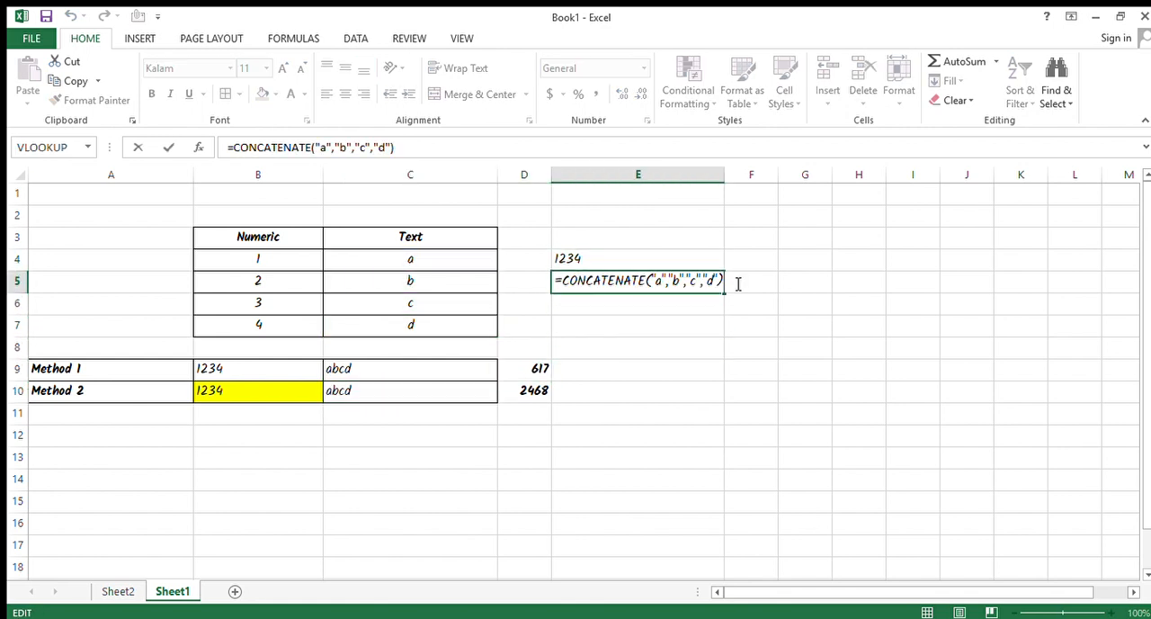
{"action": "key", "text": "Escape"}
{"action": "key", "text": "Left"}
{"action": "key", "text": "Up"}
{"action": "key", "text": "Right"}
{"action": "key", "text": "F2"}
{"action": "key", "text": "Escape"}
{"action": "key", "text": "Down"}
{"action": "key", "text": "F2"}
{"action": "key", "text": "Escape"}
{"action": "key", "text": "F2"}
{"action": "key", "text": "Escape"}
{"action": "key", "text": "Up"}
{"action": "key", "text": "Down"}
{"action": "key", "text": "F2"}
{"action": "key", "text": "Escape"}
Change the second Numeric value in cell B5 to 5.
{"action": "key", "text": "Left"}
{"action": "key", "text": "Left"}
{"action": "key", "text": "Left"}
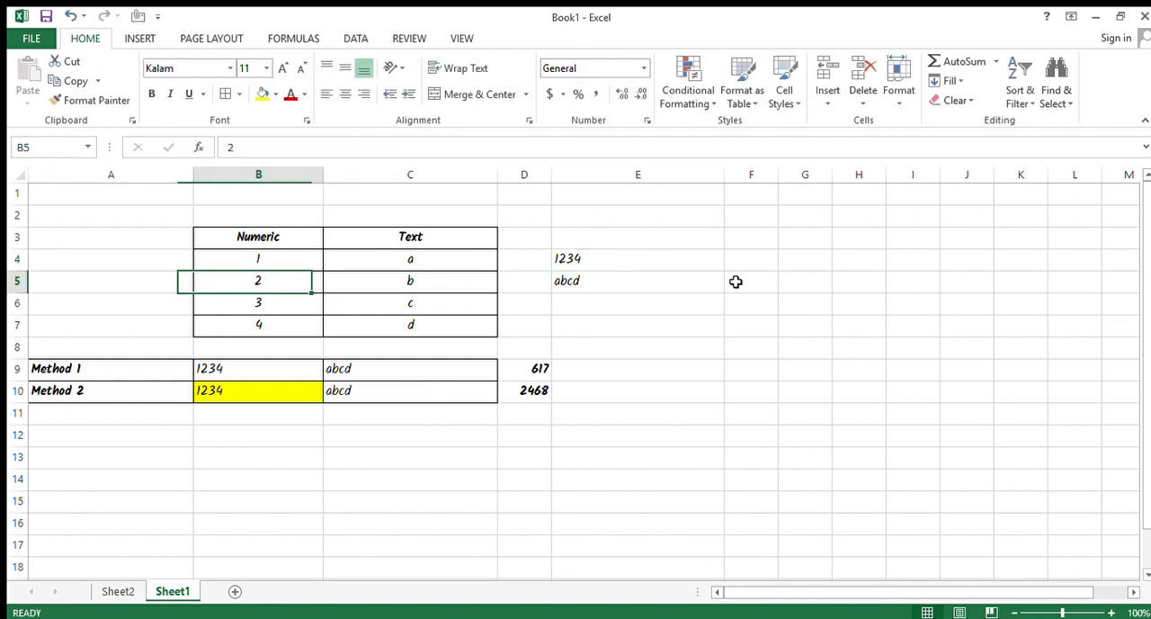
{"action": "type", "text": "5"}
{"action": "key", "text": "Return"}
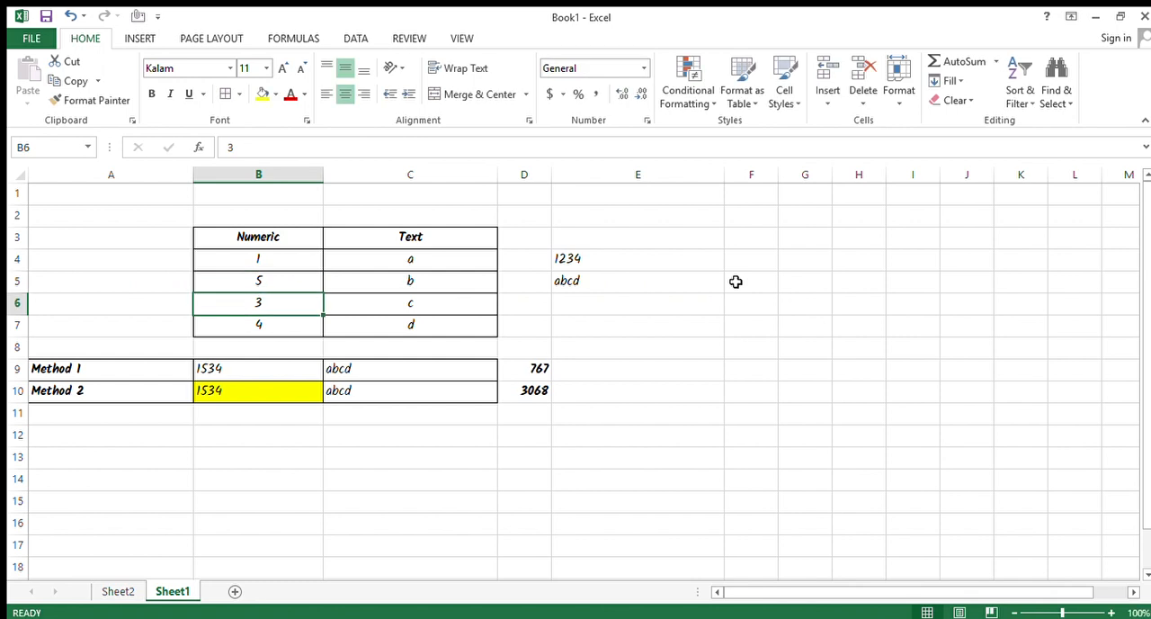
Check how the Method 1 and Method 2 results and the dependent calculations in D9:D10 respond to the changed source value.
{"action": "left_click", "coordinate": [639, 258]}
{"action": "left_click_drag", "start_coordinate": [207, 372], "coordinate": [220, 392]}
{"action": "left_click_drag", "start_coordinate": [545, 374], "coordinate": [546, 385]}
{"action": "key", "text": "Left"}
{"action": "key", "text": "Left"}
{"action": "key", "text": "F2"}
{"action": "key", "text": "Escape"}
{"action": "key", "text": "Right"}
{"action": "key", "text": "Right"}
{"action": "key", "text": "Right"}
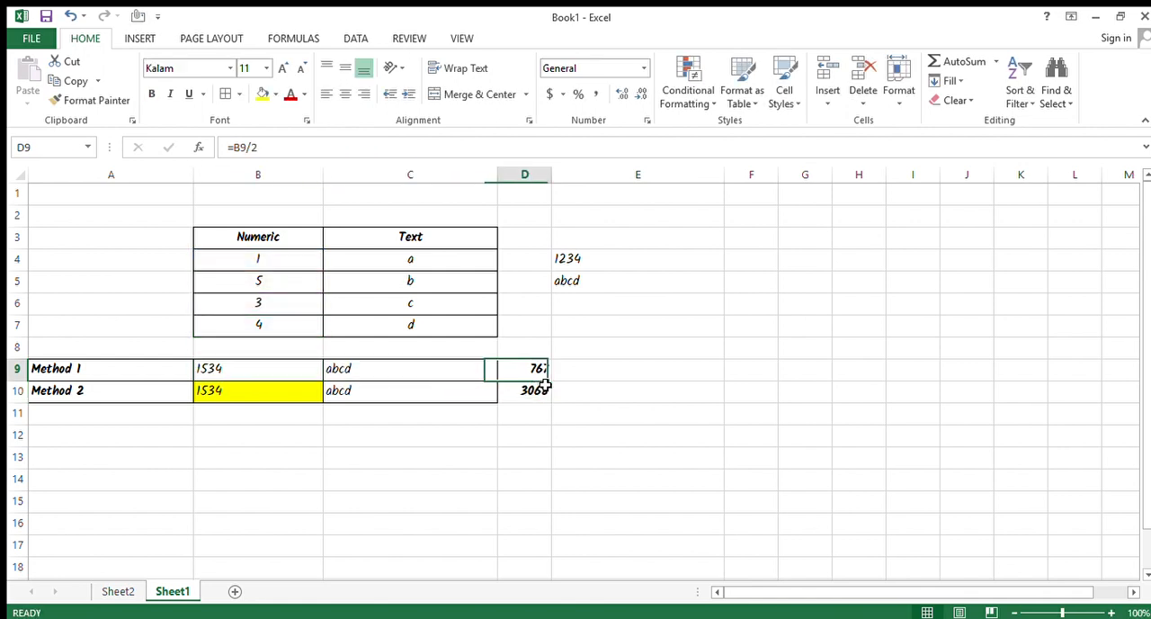
{"action": "key", "text": "Left"}
{"action": "key", "text": "F2"}
{"action": "key", "text": "Escape"}
{"action": "key", "text": "Down"}
{"action": "key", "text": "F2"}
{"action": "key", "text": "Escape"}
{"action": "key", "text": "Up"}
{"action": "key", "text": "F2"}
{"action": "key", "text": "Escape"}
{"action": "key", "text": "Down"}
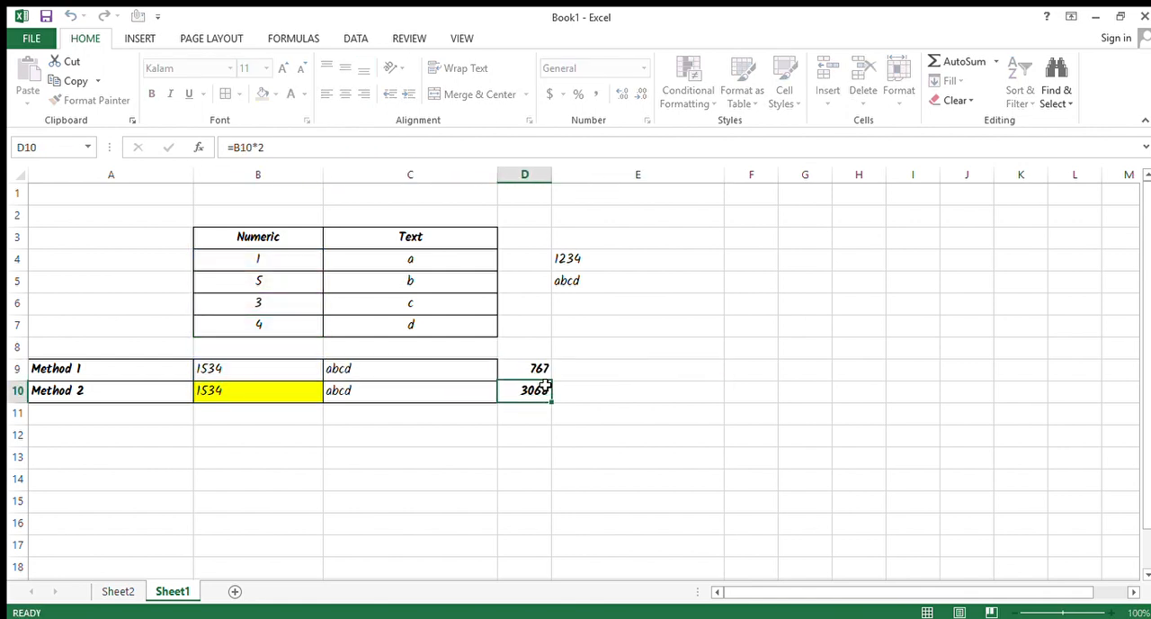
{"action": "key", "text": "F2"}
{"action": "key", "text": "Escape"}
{"action": "key", "text": "Up"}
{"action": "key", "text": "F2"}
{"action": "key", "text": "Escape"}
{"action": "key", "text": "Down"}
{"action": "key", "text": "F2"}
{"action": "key", "text": "Escape"}
Check the formulas in E4 and E5 against the source values in the Text column.
{"action": "key", "text": "Up"}
{"action": "key", "text": "Up"}
{"action": "key", "text": "Right"}
{"action": "key", "text": "Up"}
{"action": "key", "text": "Up"}
{"action": "key", "text": "Up"}
{"action": "key", "text": "Up"}
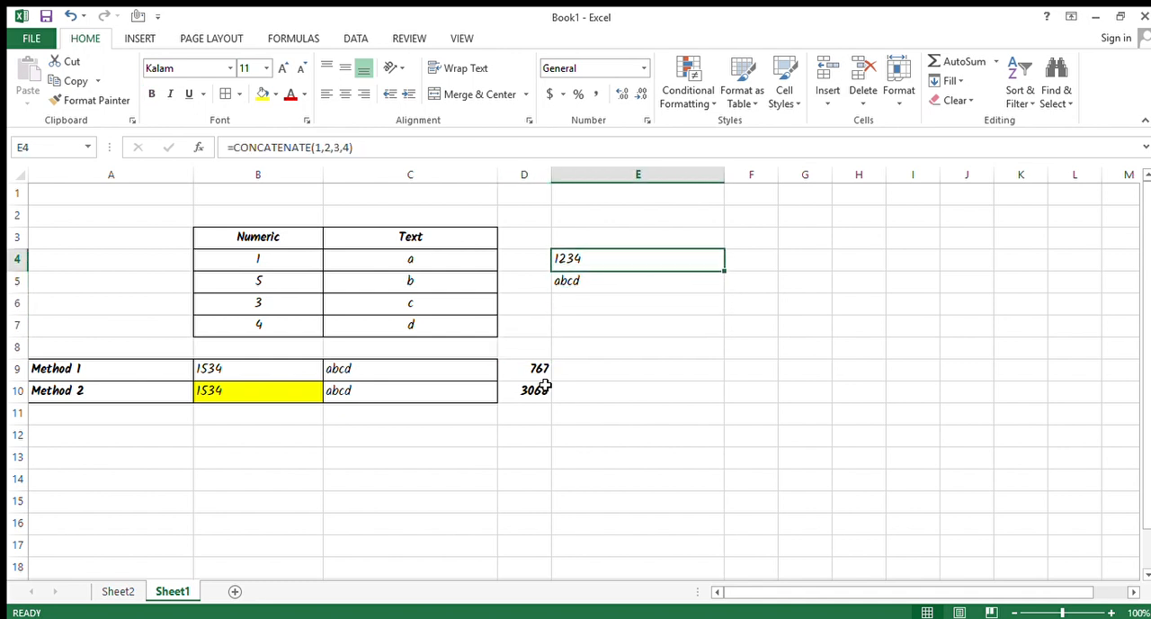
{"action": "key", "text": "Down"}
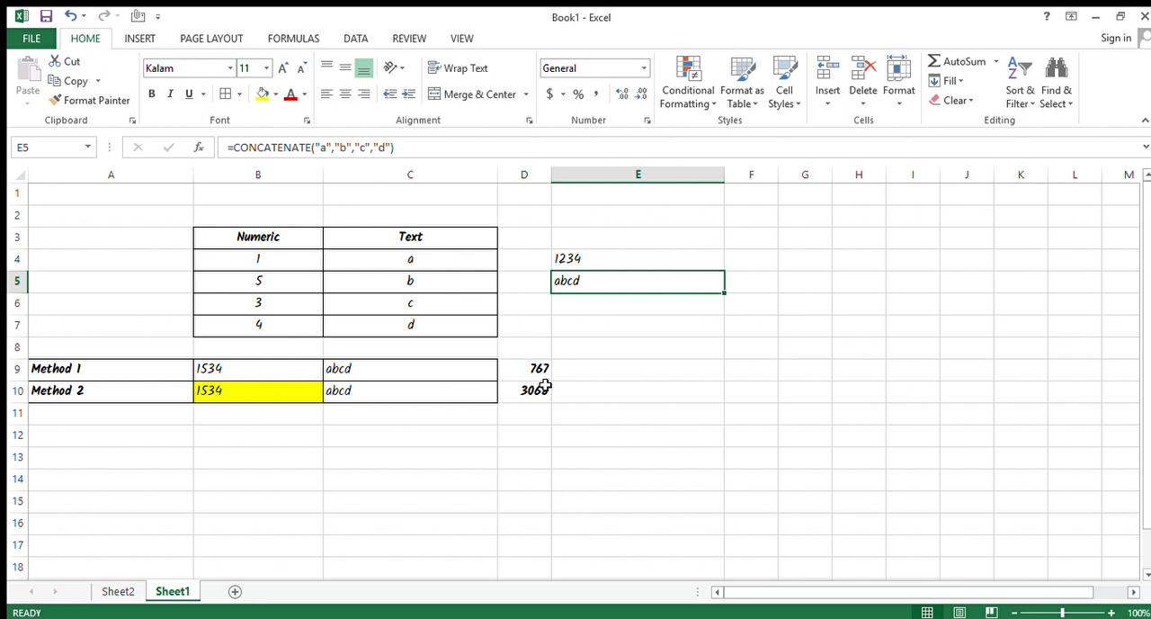
{"action": "key", "text": "F2"}
{"action": "key", "text": "Escape"}
{"action": "key", "text": "Down"}
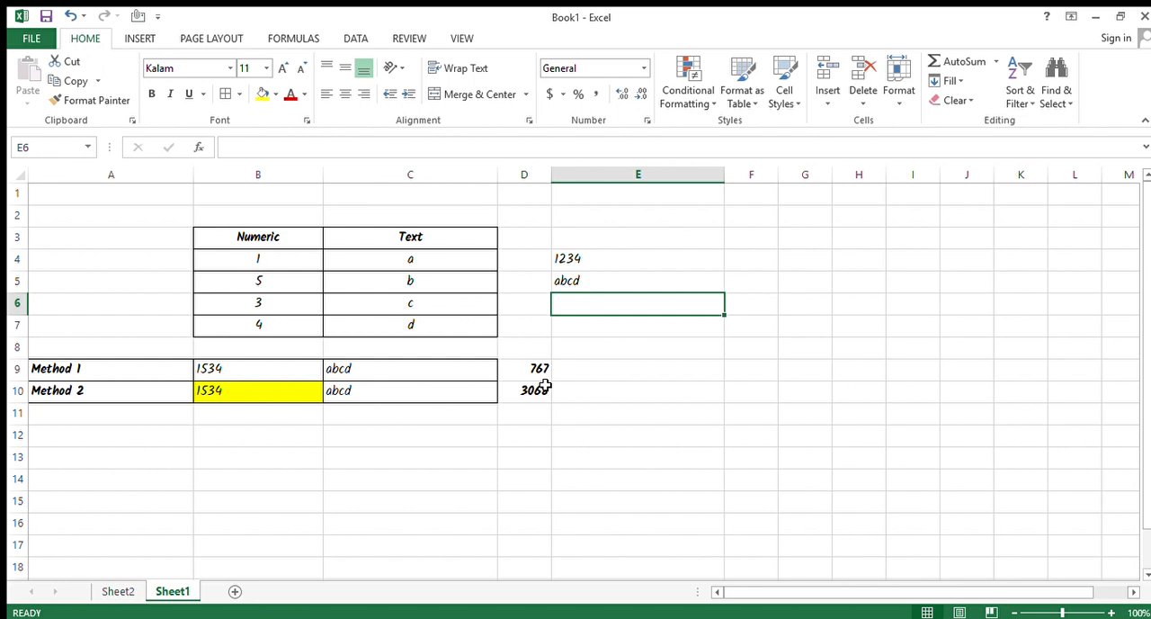
{"action": "left_click", "coordinate": [434, 251]}
{"action": "left_click", "coordinate": [452, 283]}
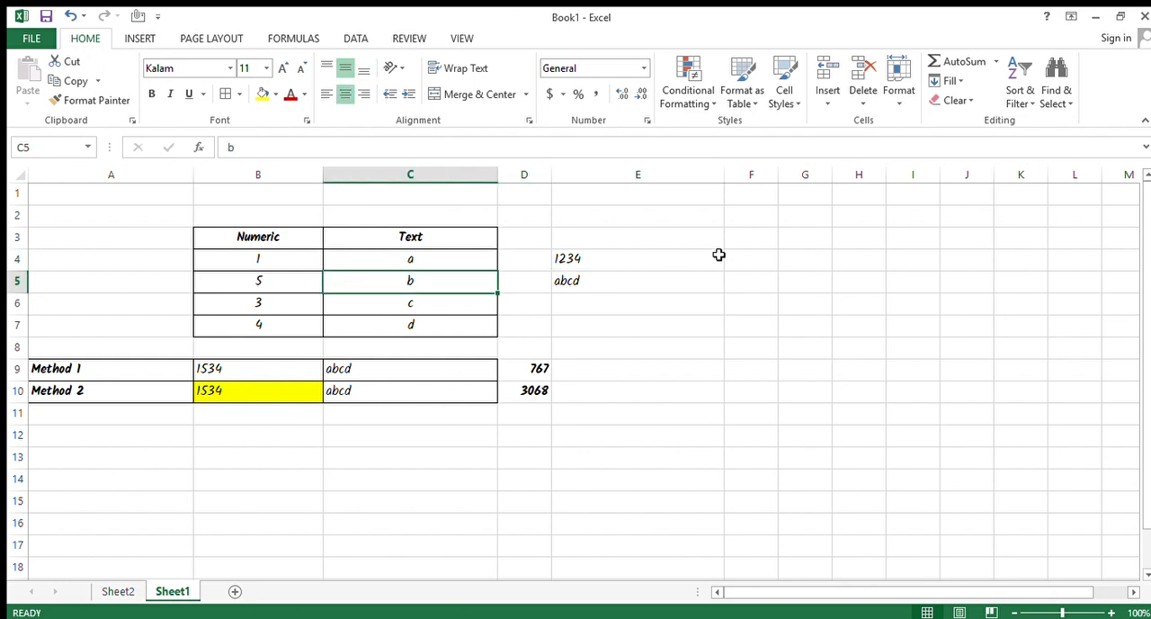
Enter the sample target text "a, b, c, d" in cell E3.
{"action": "left_click", "coordinate": [676, 240]}
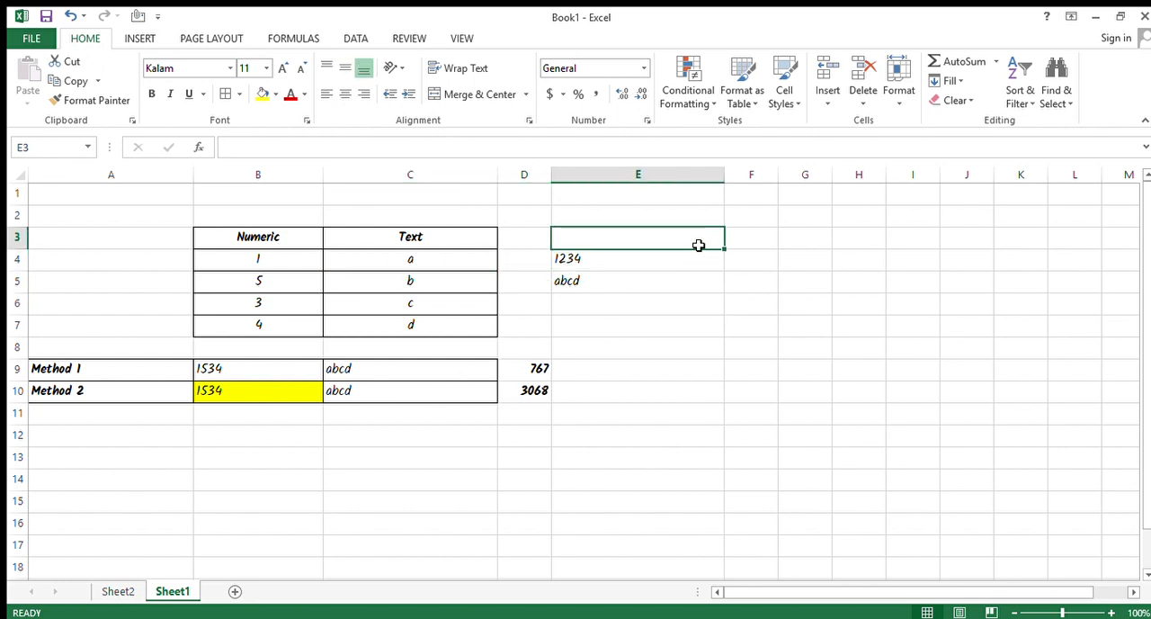
{"action": "type", "text": "A,"}
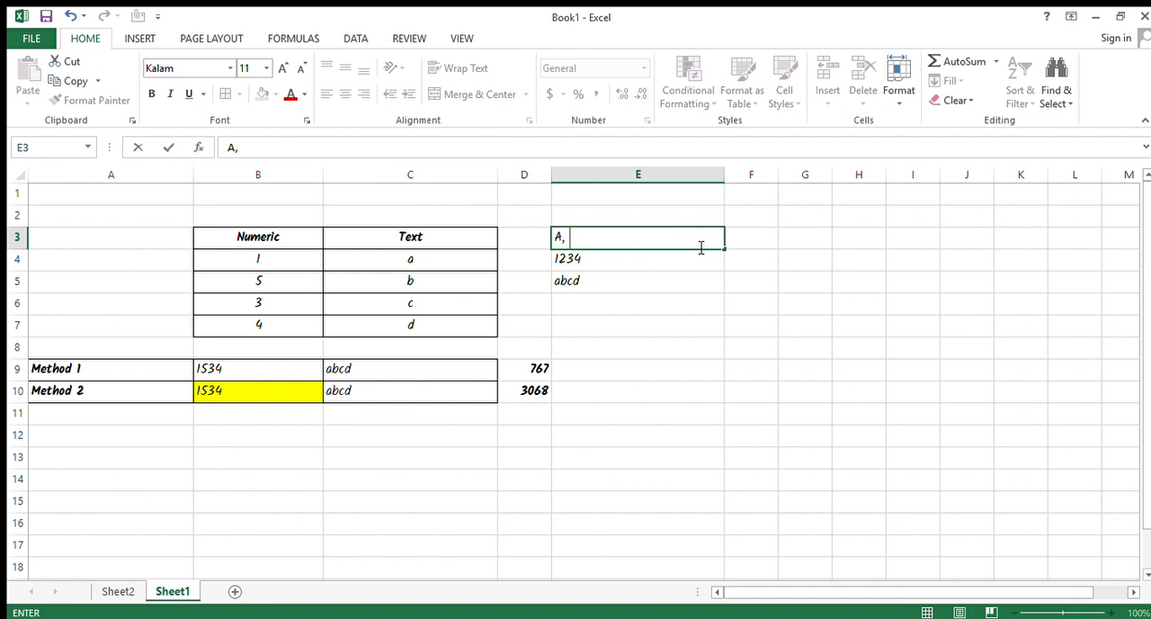
{"action": "key", "text": "Escape"}
{"action": "type", "text": "a, b, c, d"}
{"action": "key", "text": "Return"}
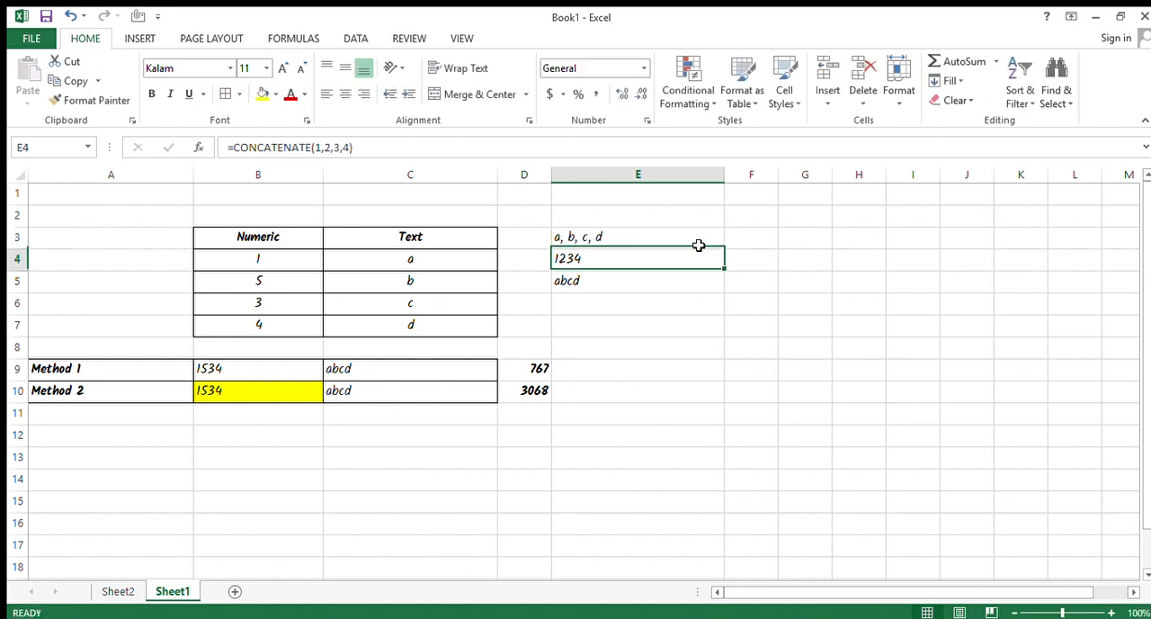
Clear the contents of cells E3:E5 and format cell E4 as bold with font size 16.
{"action": "key", "text": "Down"}
{"action": "key", "text": "Down"}
{"action": "key", "text": "Down"}
{"action": "key", "text": "Up"}
{"action": "key", "text": "Up"}
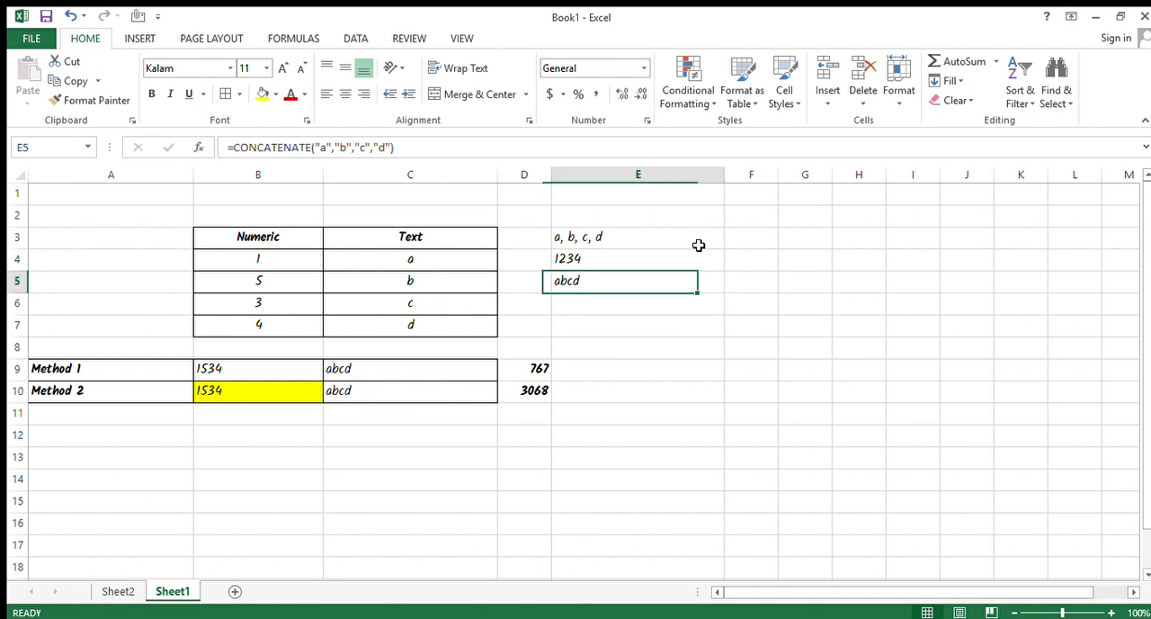
{"action": "key", "text": "shift+Up"}
{"action": "key", "text": "shift+Up"}
{"action": "key", "text": "Delete"}
{"action": "key", "text": "Up"}
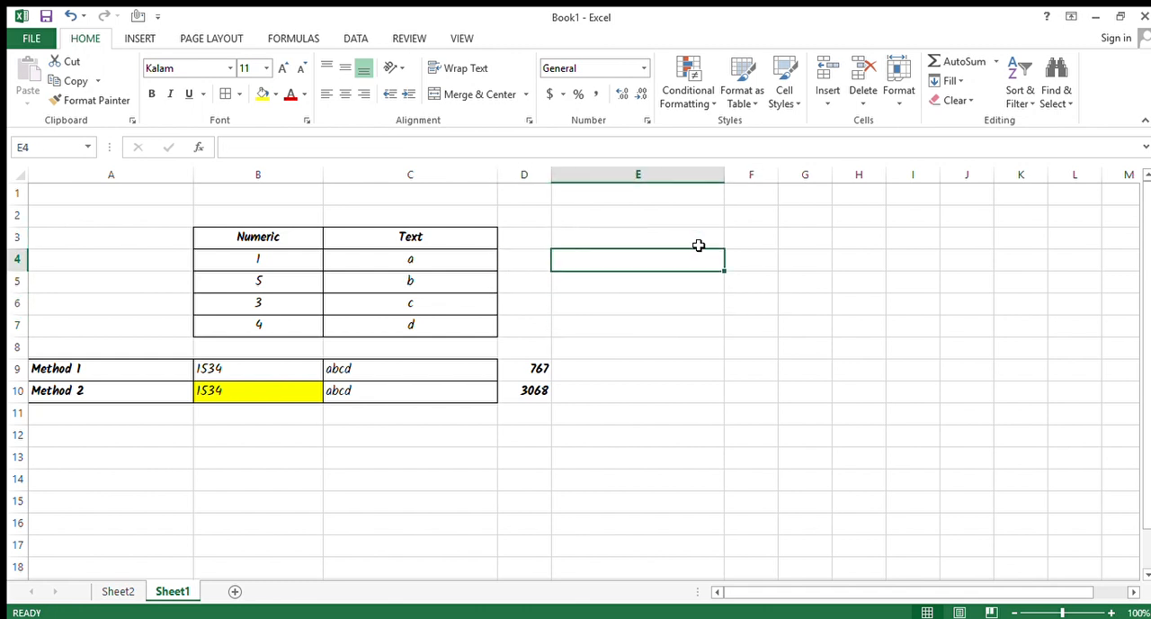
{"action": "key", "text": "ctrl+b"}
{"action": "left_click", "coordinate": [282, 68]}
{"action": "left_click", "coordinate": [283, 68]}
{"action": "left_click", "coordinate": [283, 69]}
Begin a CONCATENATE formula in cell E4 with a nested TRANSPOSE of the absolute range $C$4:$C$7.
{"action": "type", "text": "= CON"}
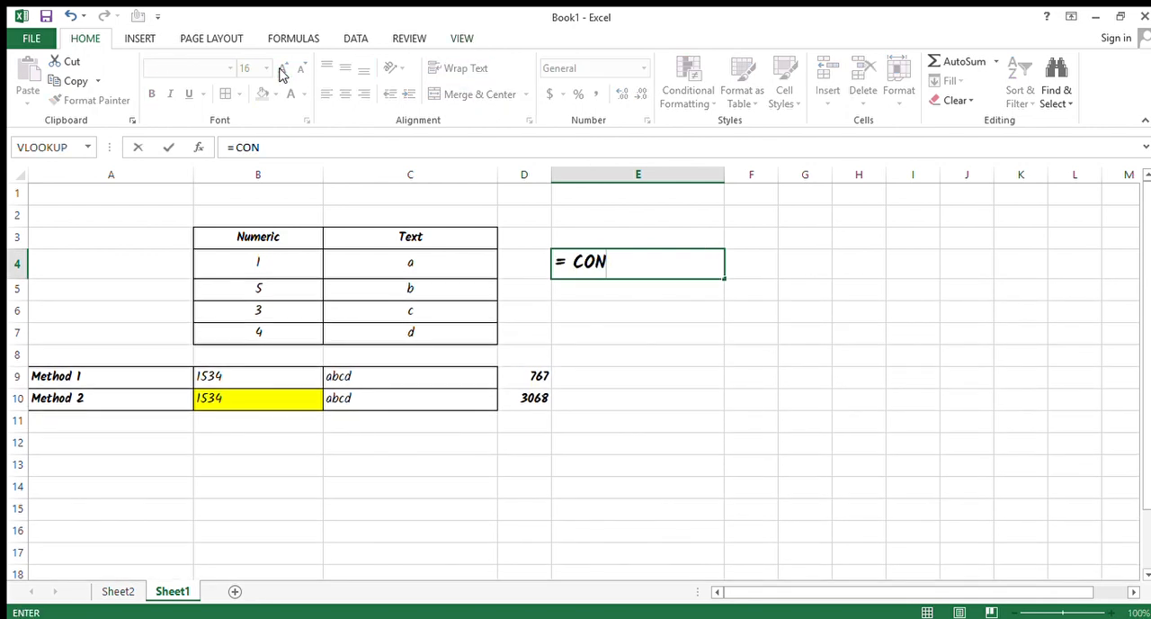
{"action": "key", "text": "Tab"}
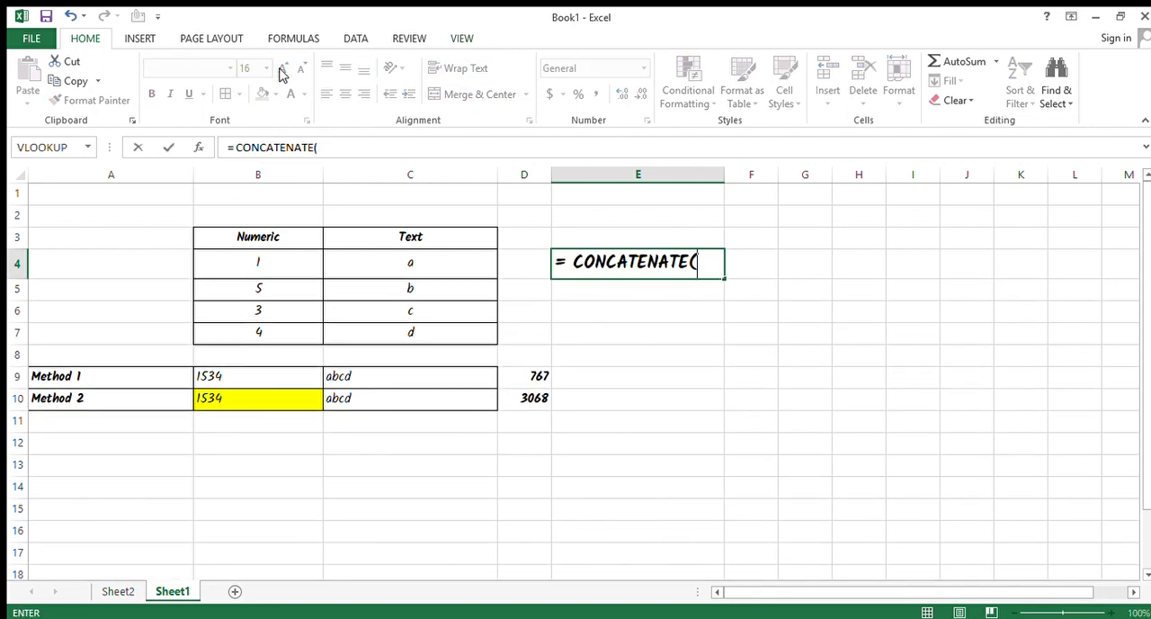
{"action": "type", "text": "tra"}
{"action": "key", "text": "Tab"}
{"action": "key", "text": "Left"}
{"action": "key", "text": "Left"}
{"action": "key", "text": "shift+Down"}
{"action": "key", "text": "shift+Down"}
{"action": "key", "text": "shift+Down"}
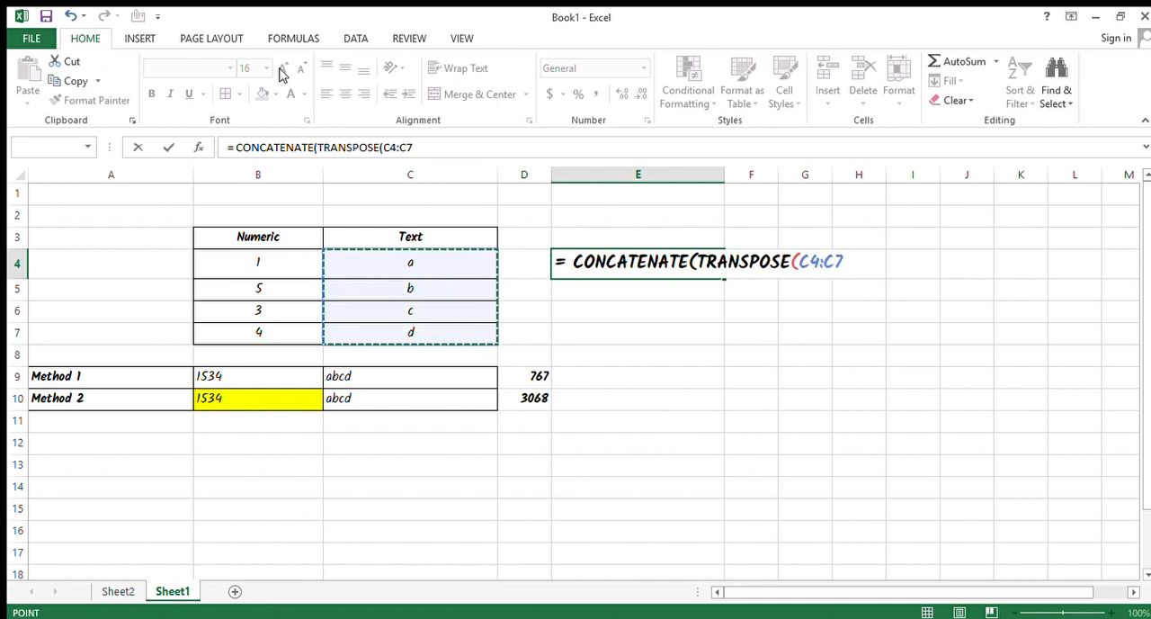
{"action": "key", "text": "F4"}
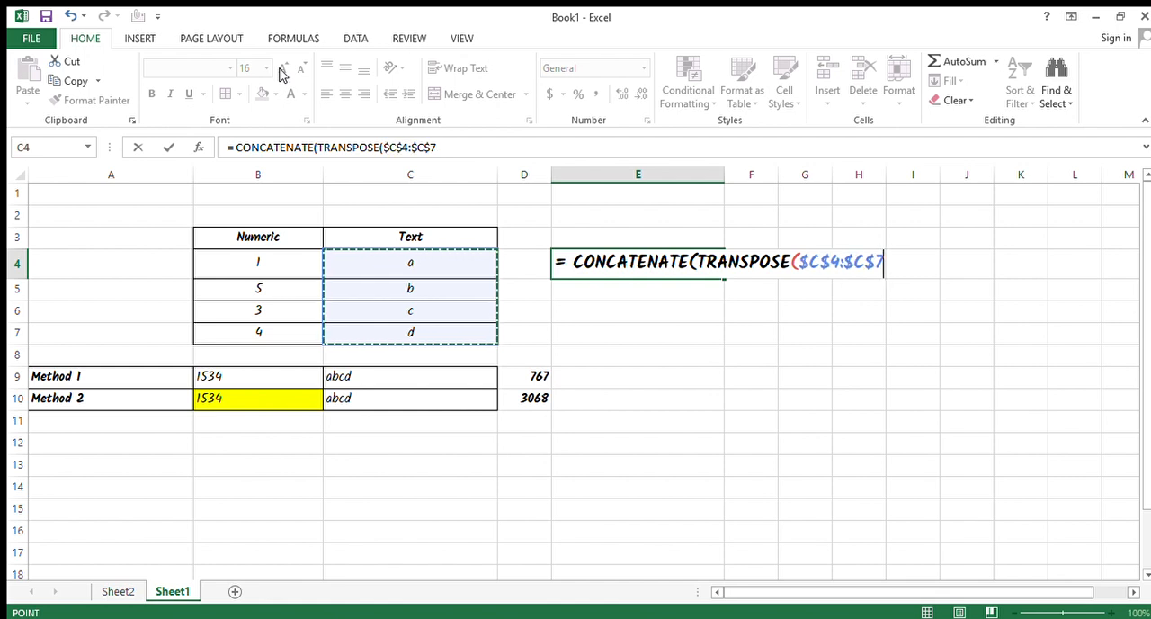
Close the TRANSPOSE part, append &", " as separator and complete the CONCATENATE formula in E4.
{"action": "type", "text": ")"}
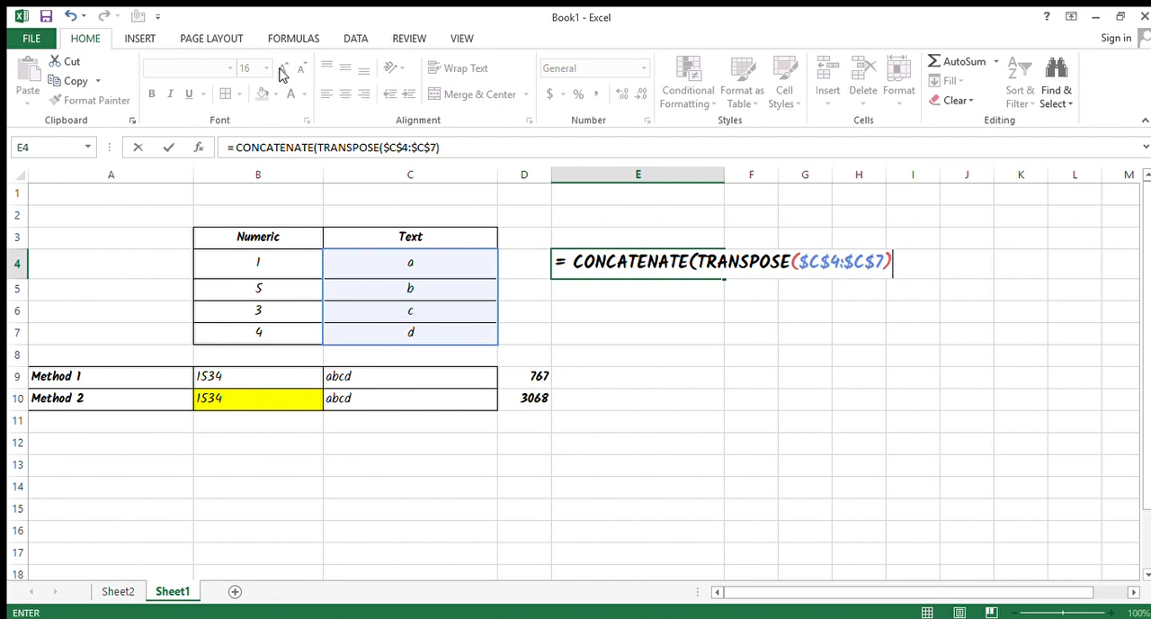
{"action": "type", "text": "&\""}
{"action": "type", "text": ", \")"}
{"action": "key", "text": "Return"}
{"action": "key", "text": "Up"}
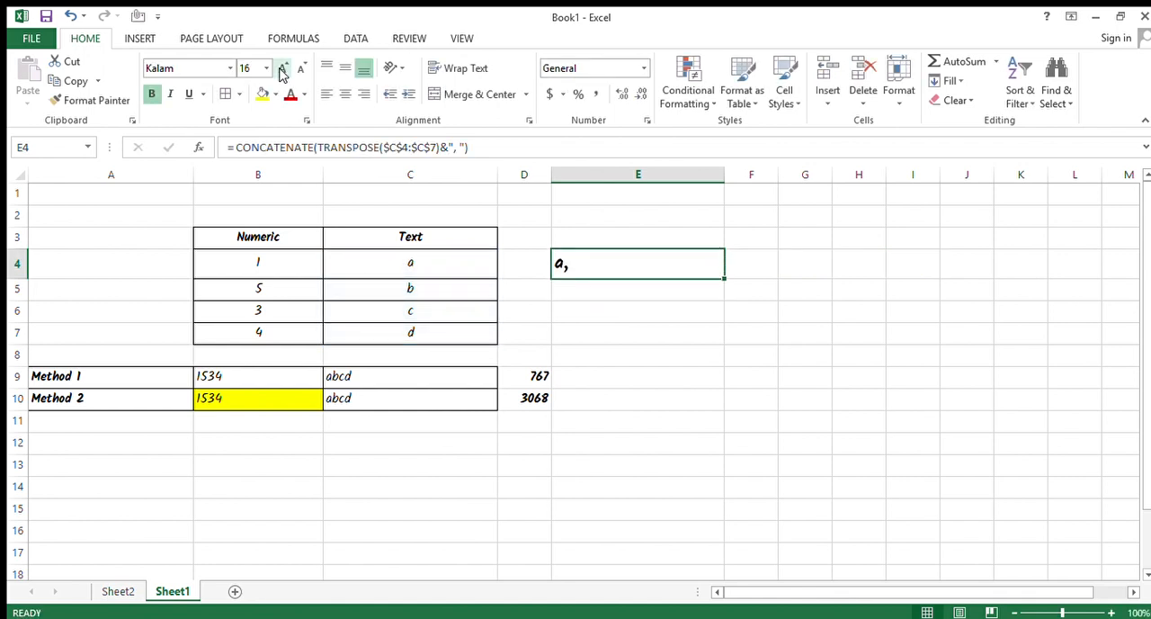
Convert the TRANSPOSE($C$4:$C$7)&", " part of the E4 formula into its evaluated array values.
{"action": "key", "text": "F2"}
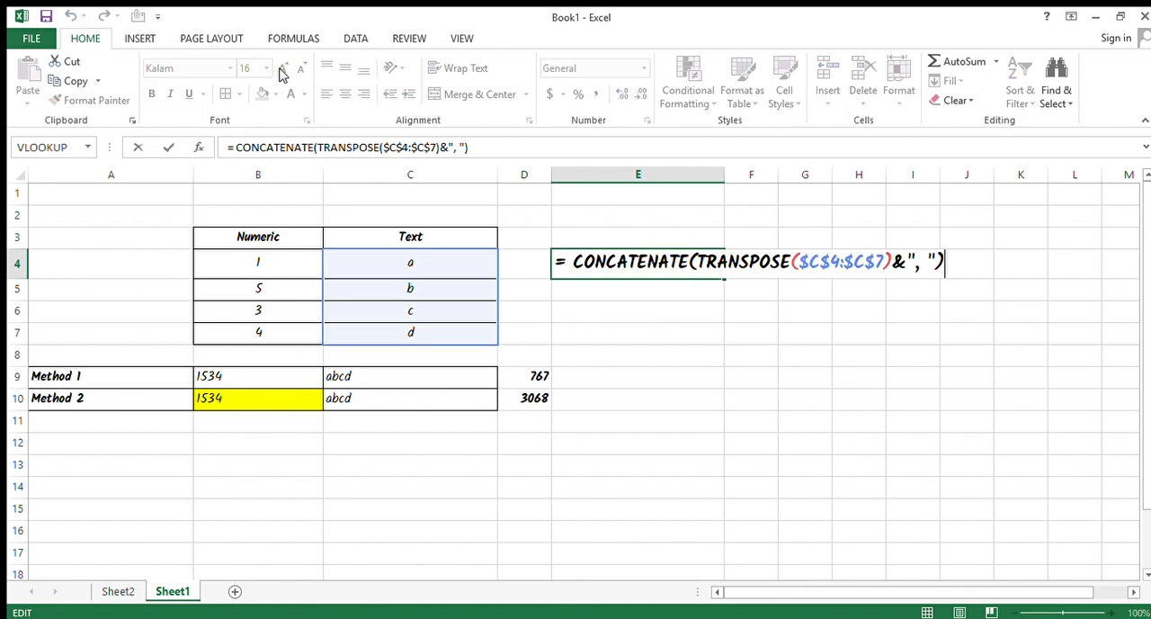
{"action": "key", "text": "ctrl+Left"}
{"action": "key", "text": "ctrl+Left"}
{"action": "key", "text": "ctrl+Left"}
{"action": "key", "text": "ctrl+shift+Right"}
{"action": "key", "text": "ctrl+shift+Right"}
{"action": "key", "text": "ctrl+shift+Right"}
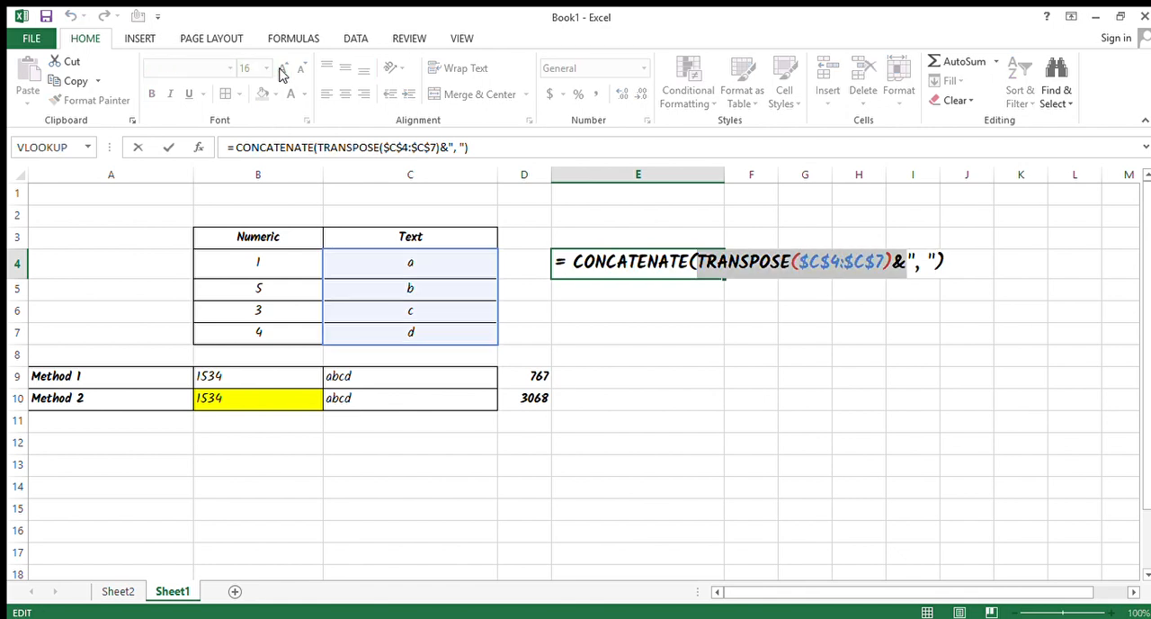
{"action": "key", "text": "shift+Left"}
{"action": "key", "text": "shift+Right"}
{"action": "key", "text": "shift+Right"}
{"action": "key", "text": "shift+Right"}
{"action": "key", "text": "shift+Right"}
{"action": "key", "text": "shift+Right"}
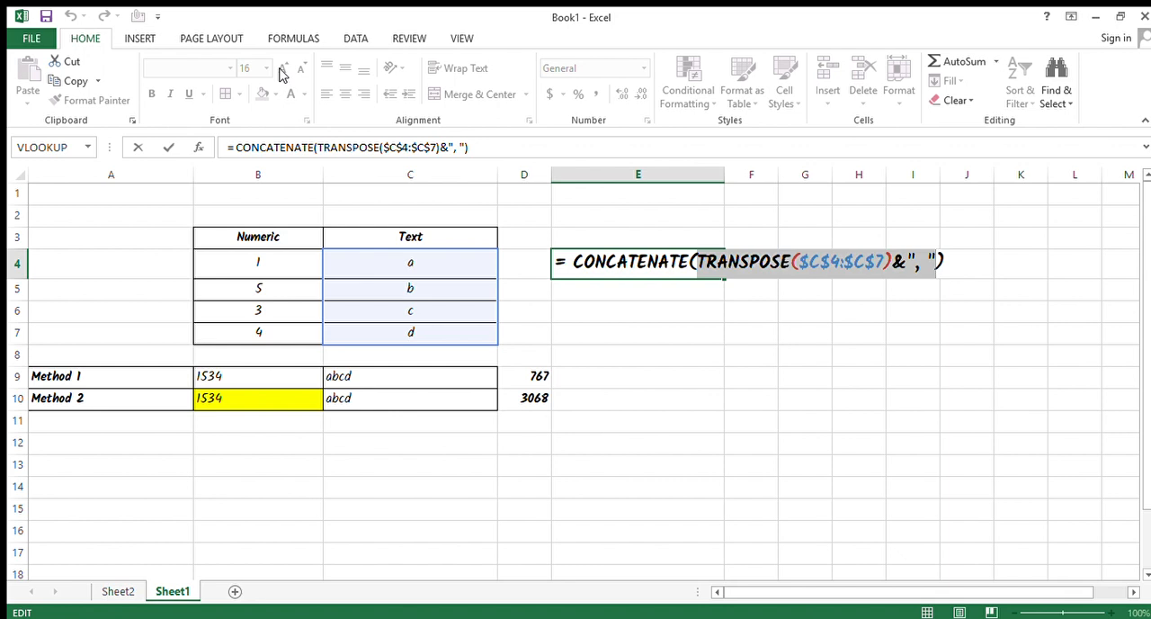
{"action": "key", "text": "F9"}
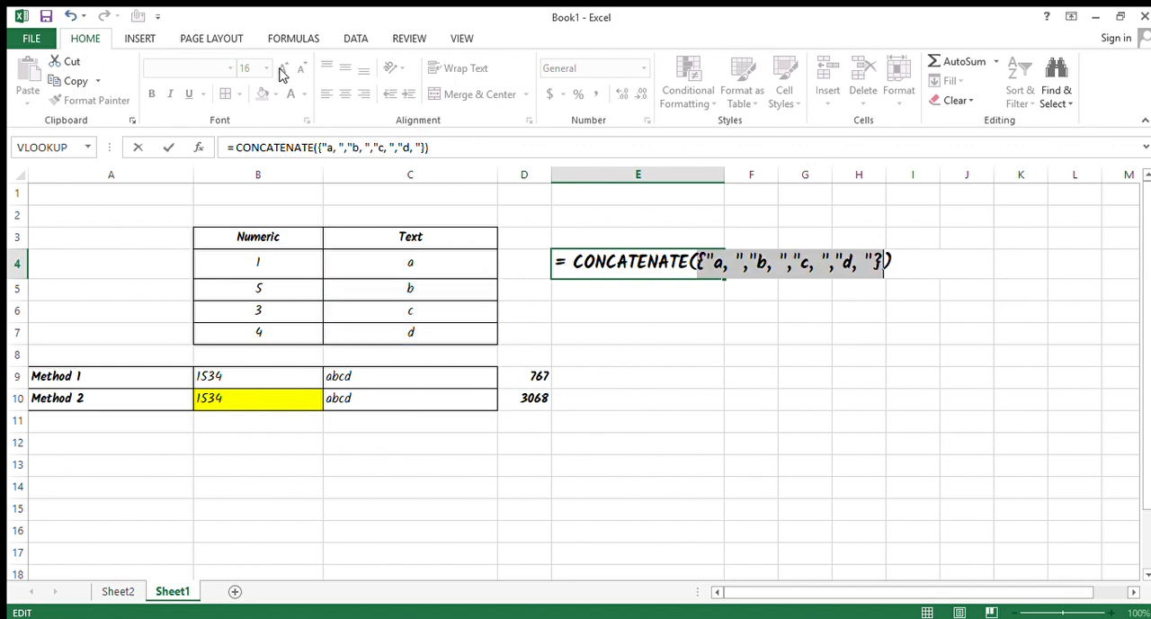
Remove both curly braces around the array values in the E4 formula and commit it.
{"action": "left_click", "coordinate": [743, 263]}
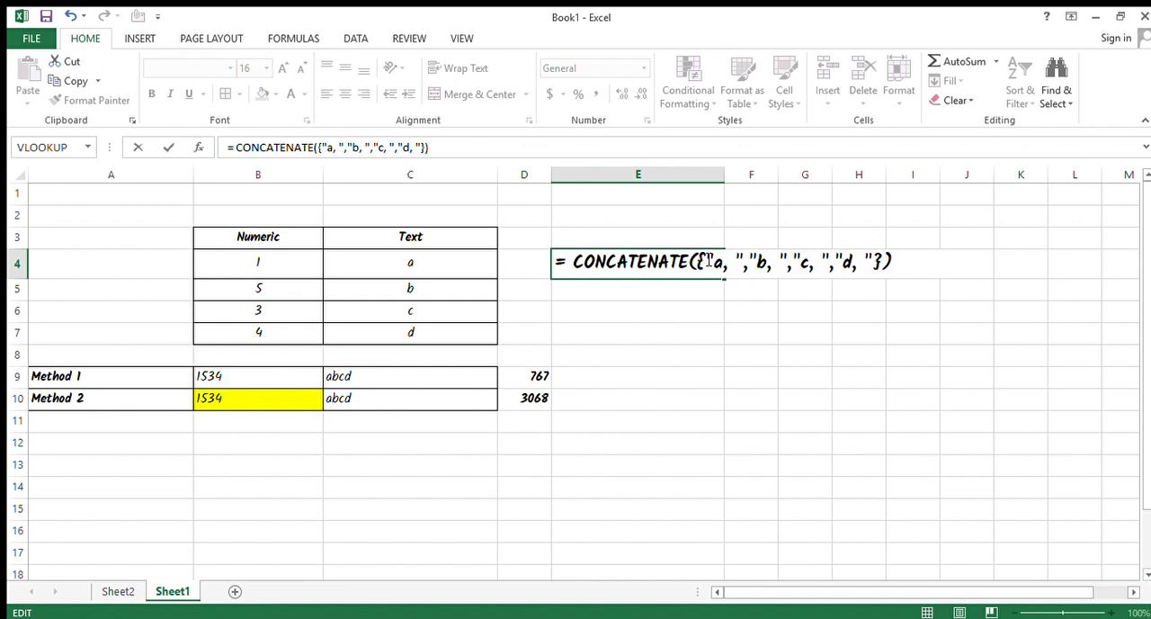
{"action": "left_click_drag", "start_coordinate": [705, 262], "coordinate": [737, 262]}
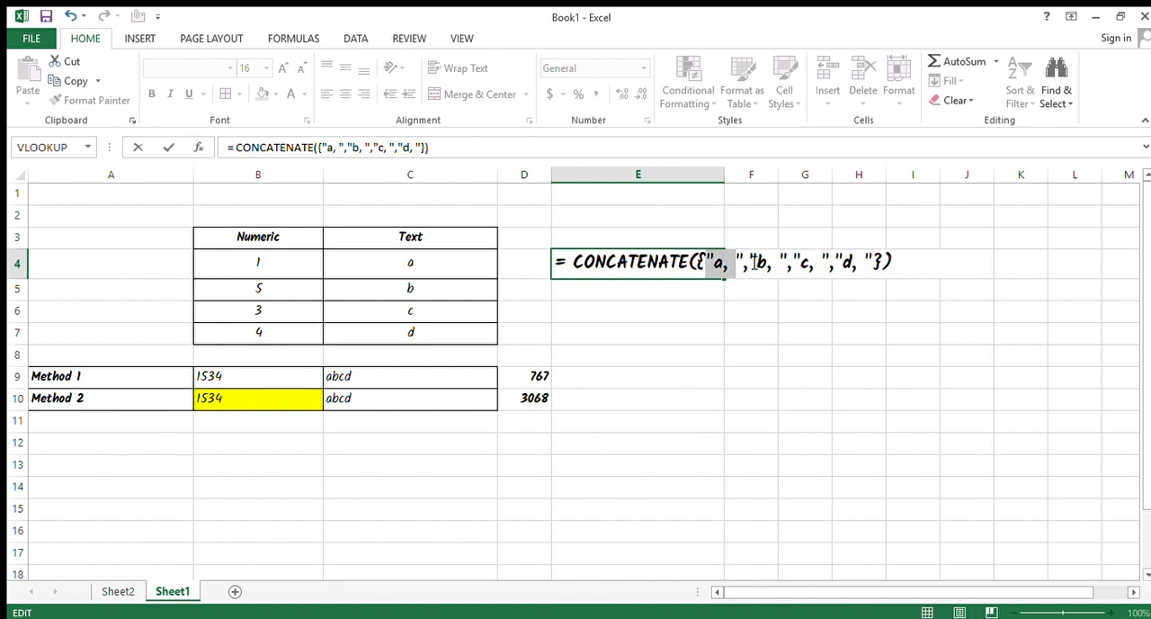
{"action": "left_click", "coordinate": [749, 266]}
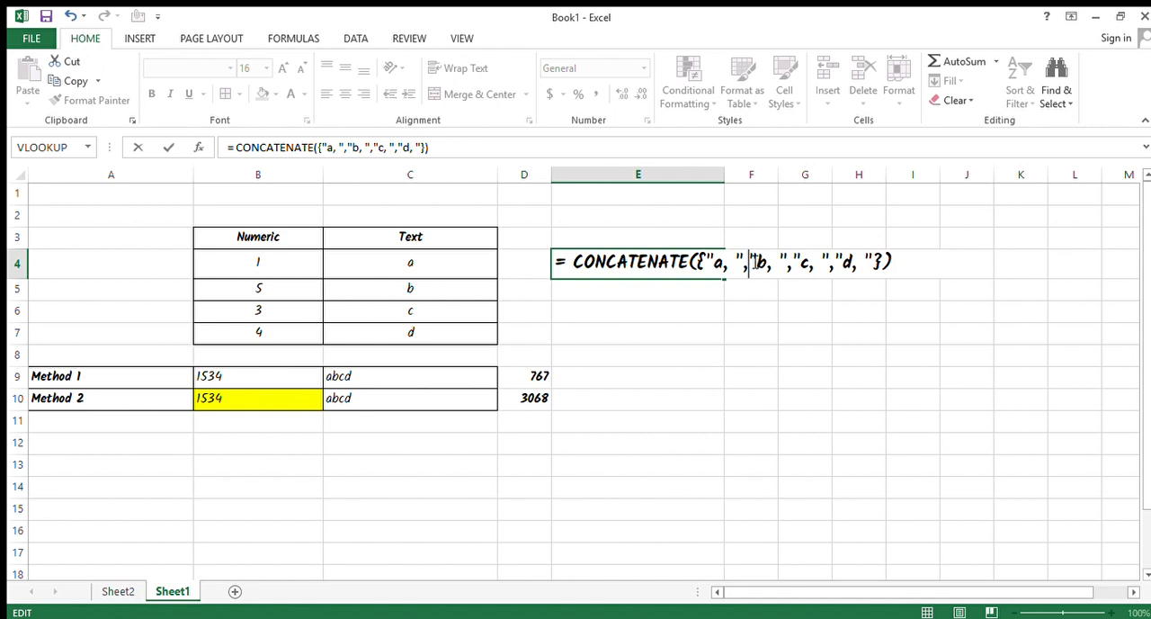
{"action": "left_click_drag", "start_coordinate": [752, 262], "coordinate": [782, 262]}
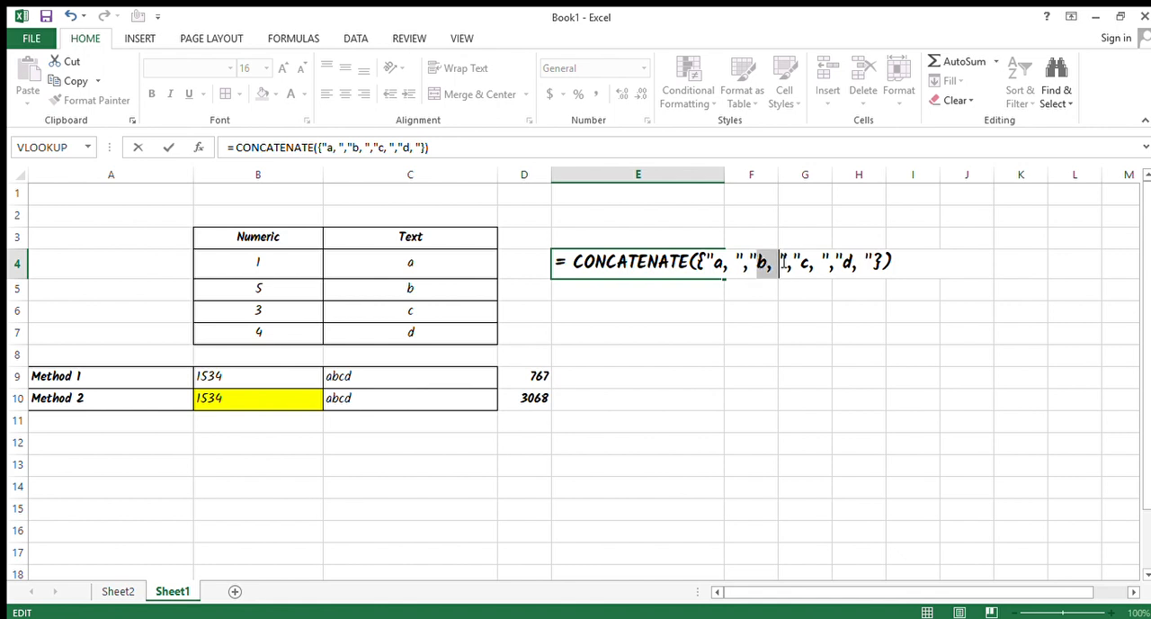
{"action": "left_click", "coordinate": [871, 262]}
{"action": "key", "text": "Delete"}
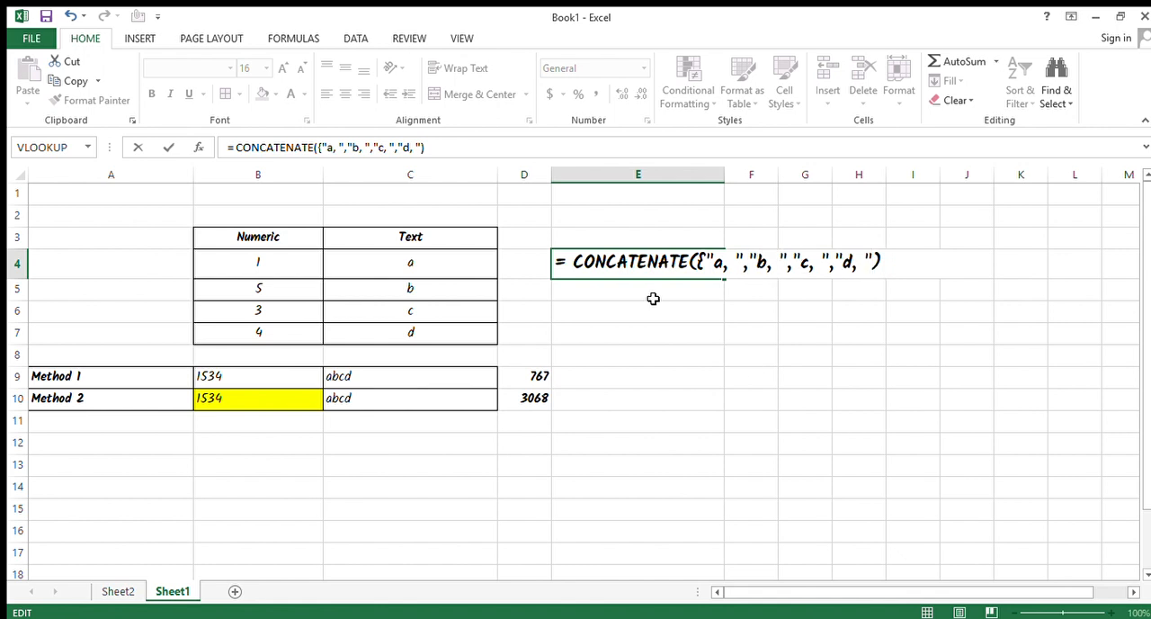
{"action": "left_click", "coordinate": [705, 268]}
{"action": "key", "text": "BackSpace"}
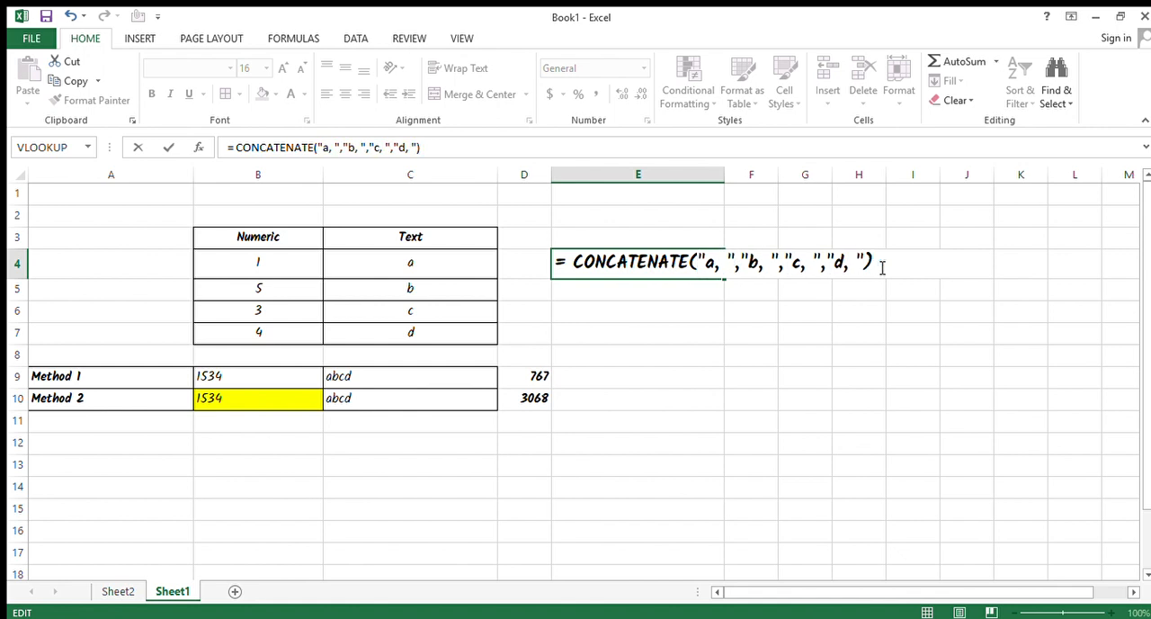
{"action": "key", "text": "Return"}
{"action": "key", "text": "Up"}
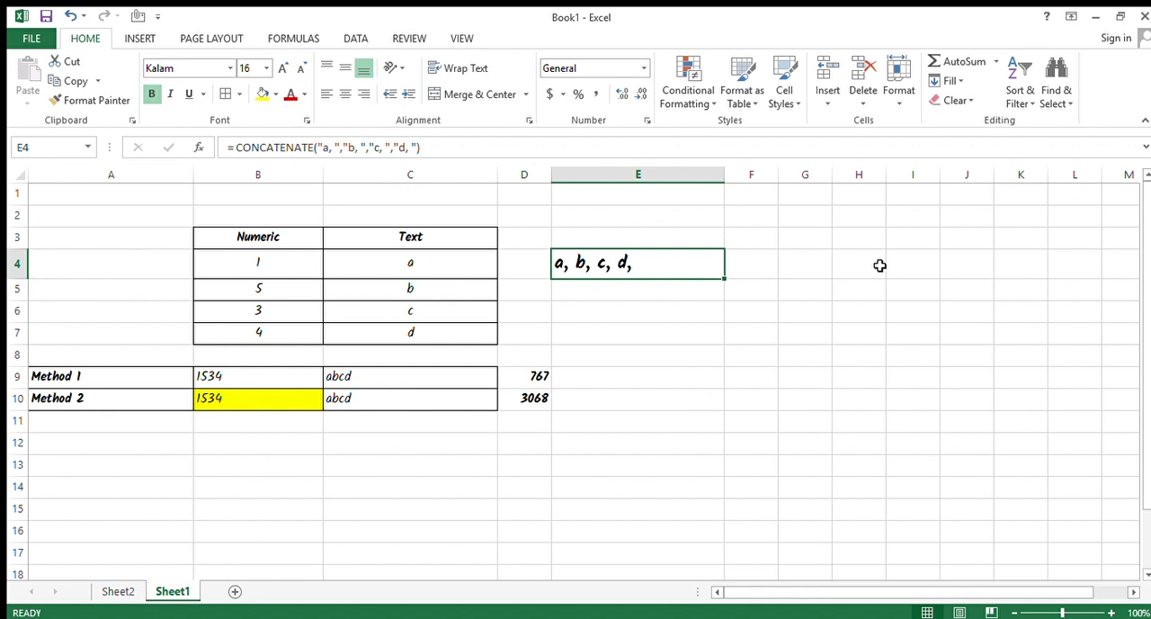
Remove the trailing comma and space after d in the last argument of the E4 CONCATENATE formula.
{"action": "key", "text": "F2"}
{"action": "key", "text": "Escape"}
{"action": "key", "text": "F2"}
{"action": "key", "text": "Escape"}
{"action": "left_click_drag", "start_coordinate": [437, 268], "coordinate": [447, 329]}
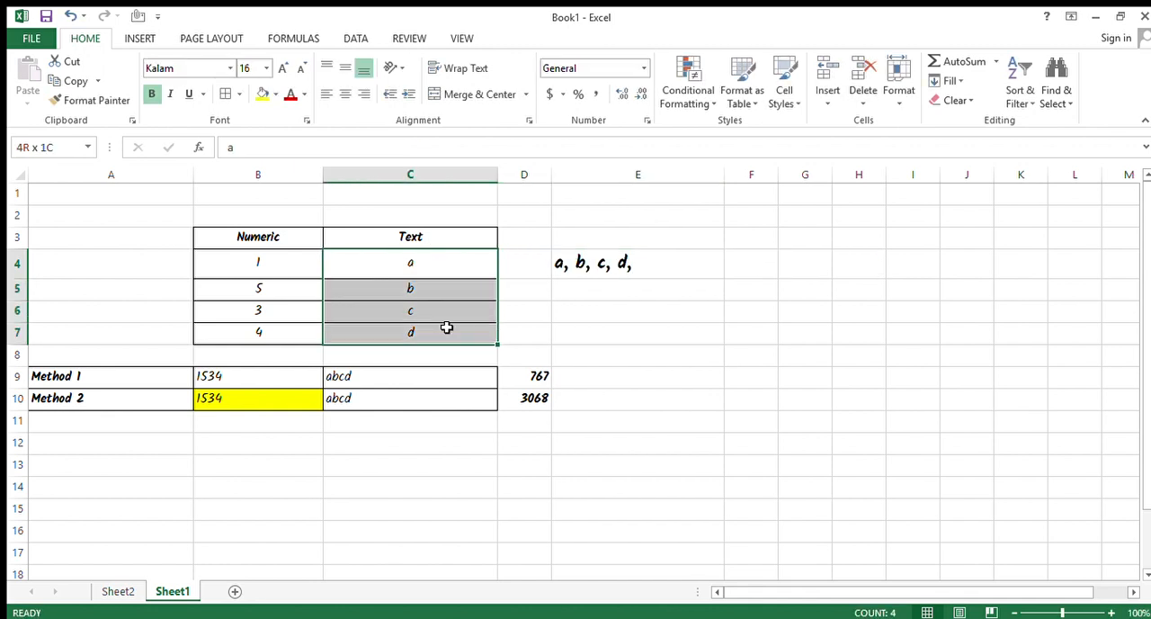
{"action": "left_click", "coordinate": [647, 271]}
{"action": "key", "text": "F2"}
{"action": "key", "text": "Left"}
{"action": "key", "text": "Left"}
{"action": "key", "text": "Left"}
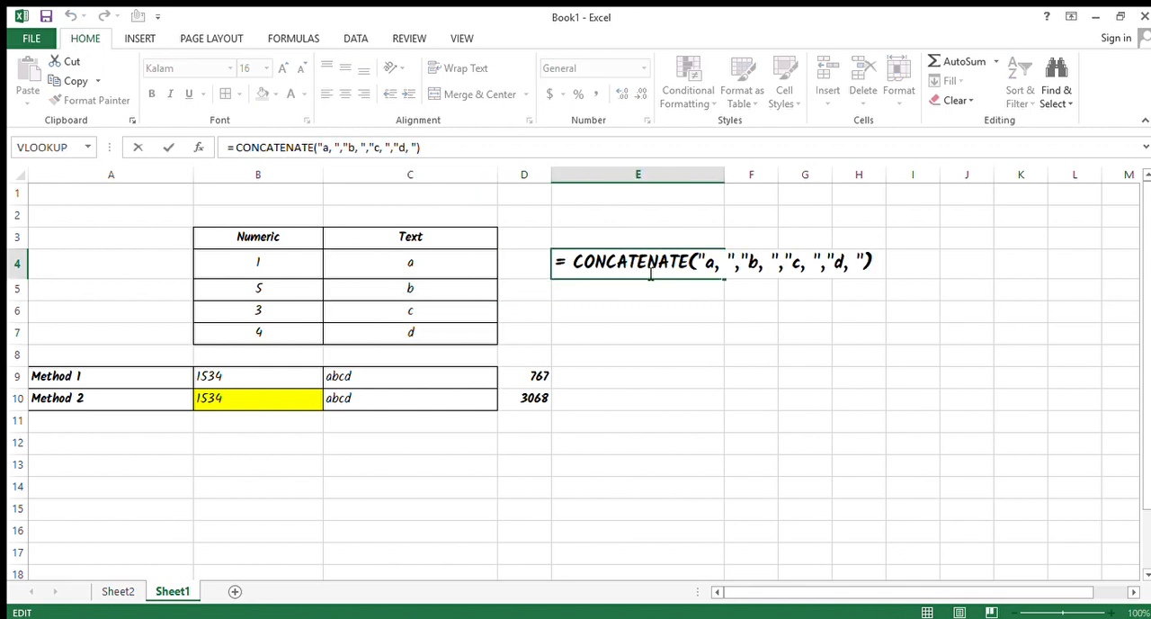
{"action": "key", "text": "BackSpace"}
{"action": "key", "text": "BackSpace"}
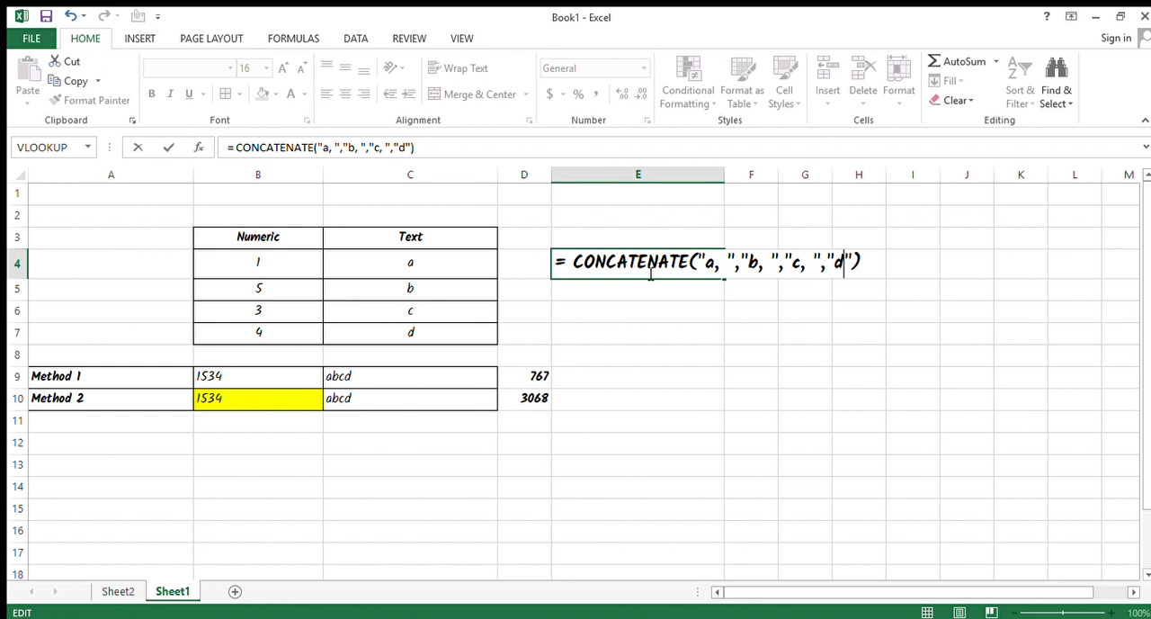
{"action": "key", "text": "Return"}
{"action": "left_click", "coordinate": [648, 271]}
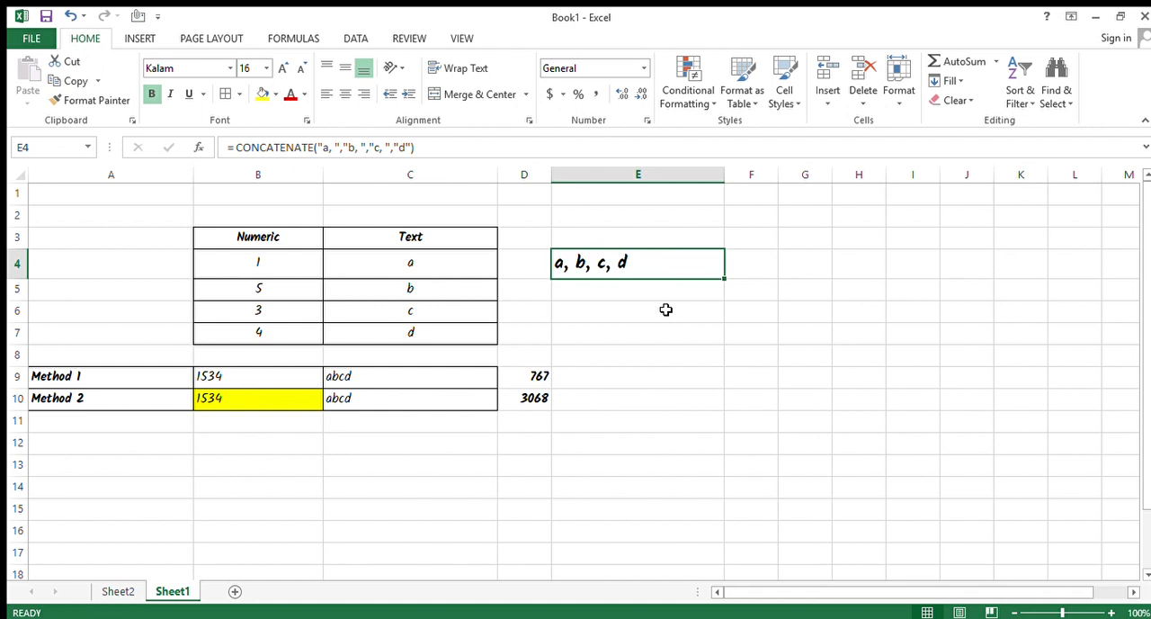
Check the merged result and formula in E4 against the source values in the Text column, C4:C7.
{"action": "key", "text": "Left"}
{"action": "key", "text": "Left"}
{"action": "key", "text": "Right"}
{"action": "key", "text": "Right"}
{"action": "key", "text": "Left"}
{"action": "key", "text": "Right"}
{"action": "key", "text": "F2"}
{"action": "key", "text": "Escape"}
{"action": "key", "text": "Left"}
{"action": "key", "text": "Left"}
{"action": "key", "text": "shift+Down"}
{"action": "key", "text": "shift+Down"}
{"action": "key", "text": "shift+Down"}
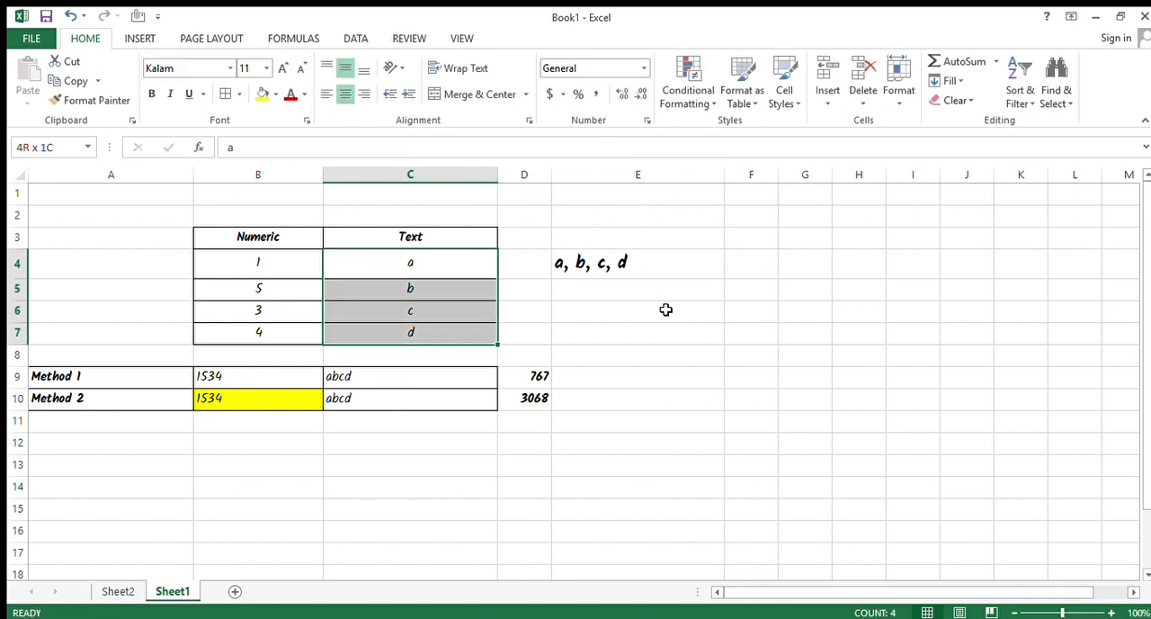
{"action": "key", "text": "Right"}
{"action": "key", "text": "Right"}
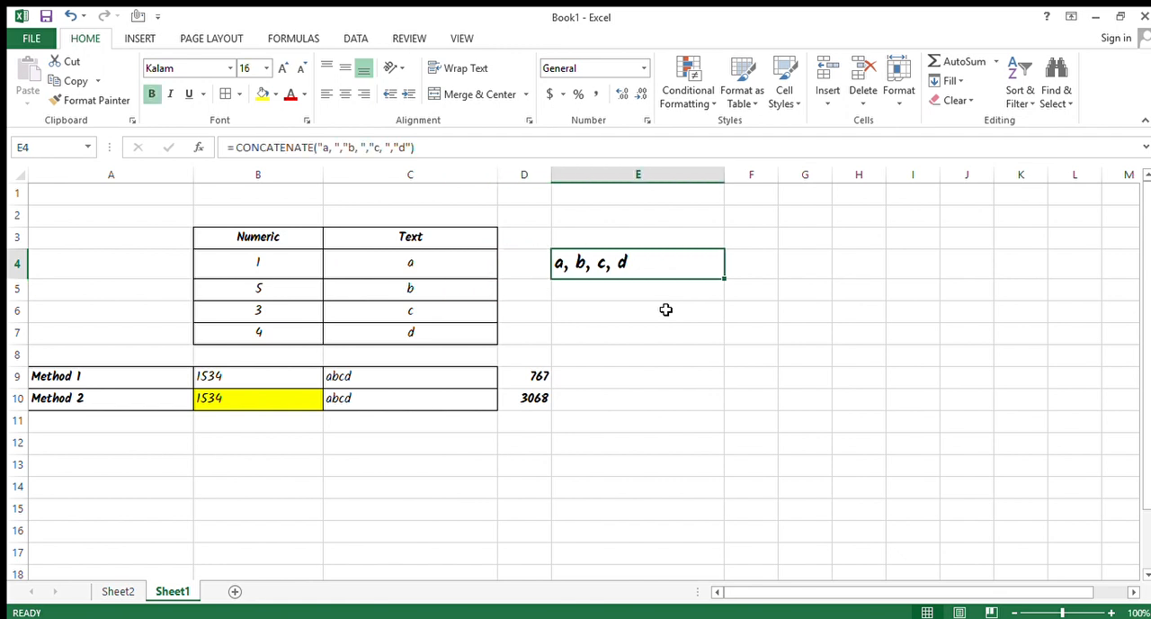